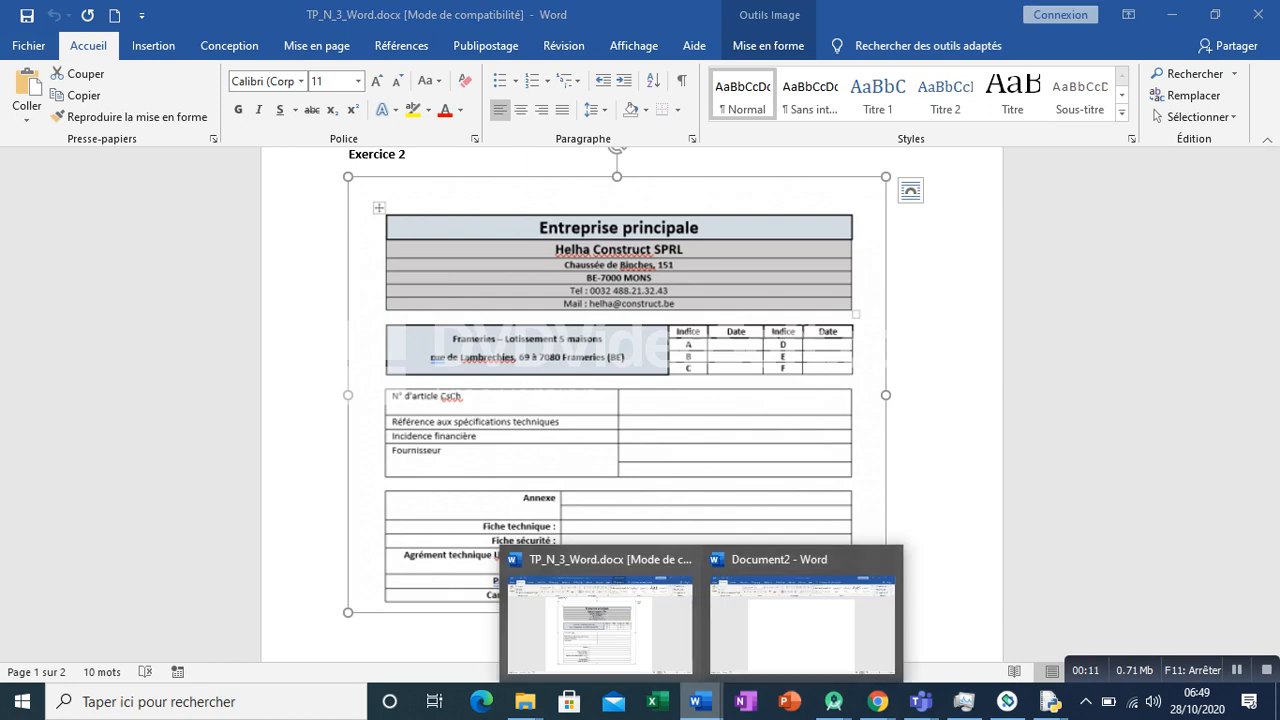
- Switch to Document2, paste the copied form image and add a new paragraph below it
left_click(800, 634)
key("ctrl+v")
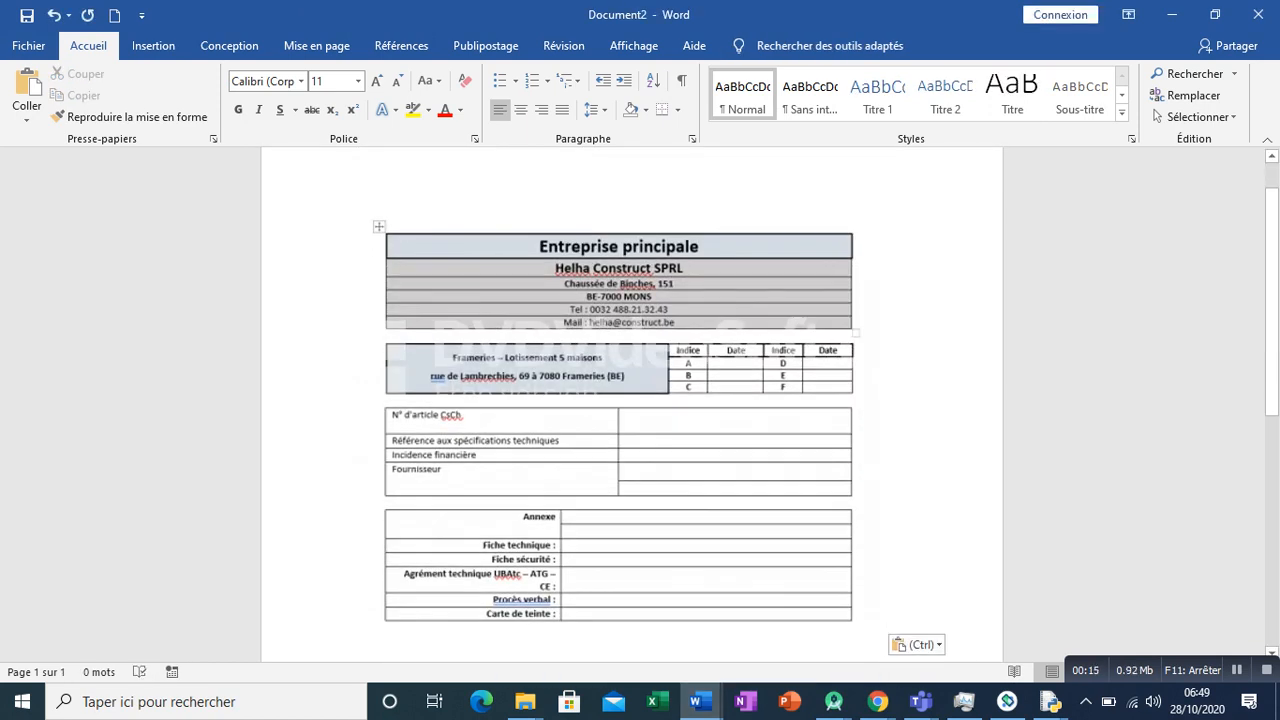
key("Return")
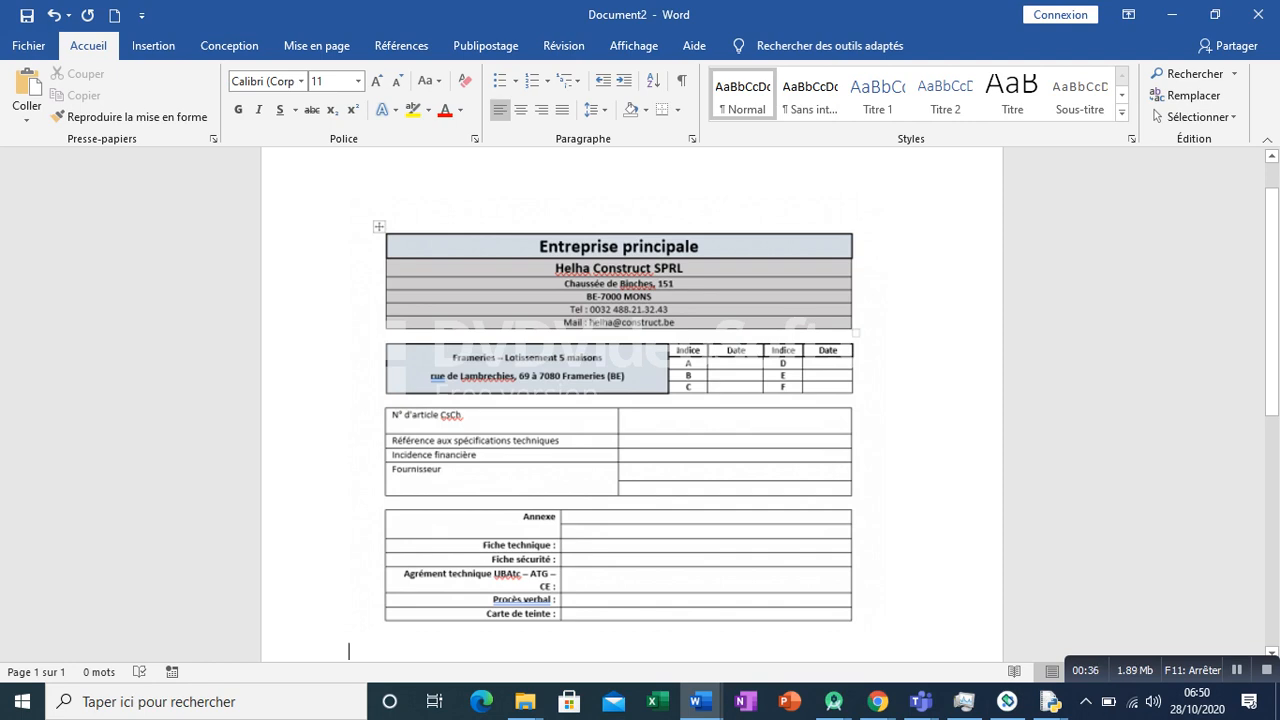
- Insert a table of 7 columns by 8 rows below the pasted image
scroll(630, 400, "down", 1)
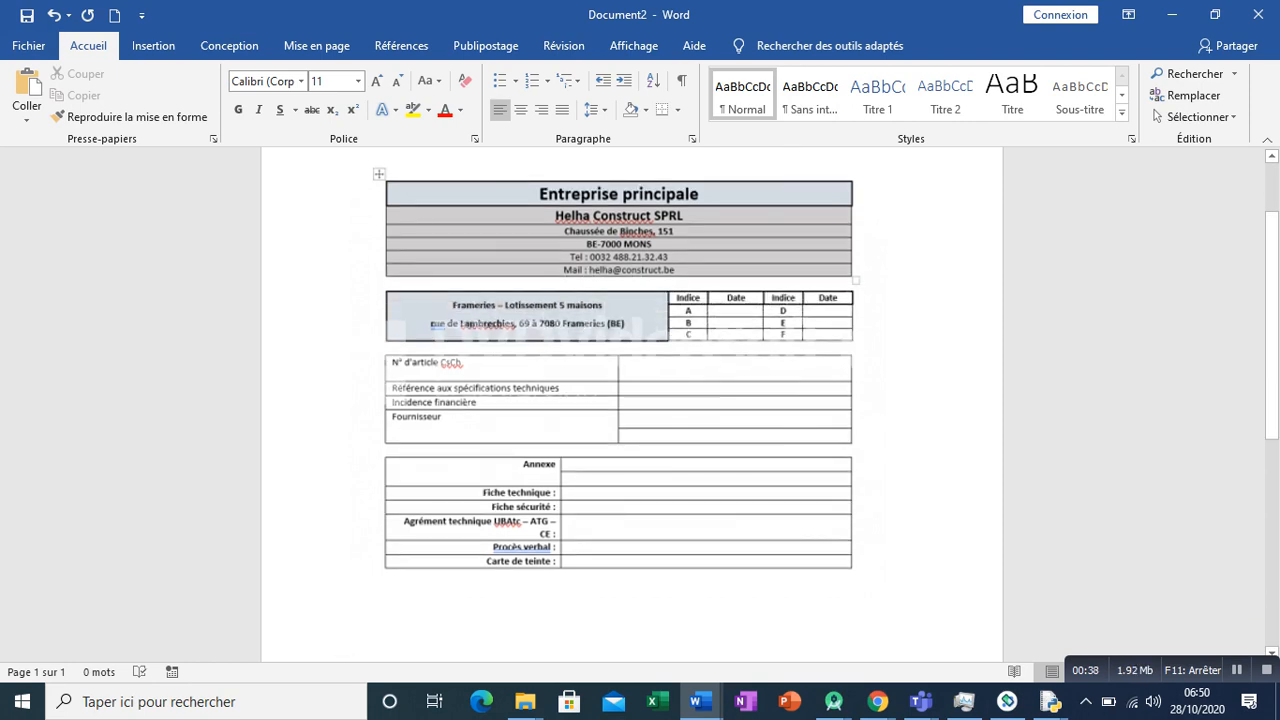
left_click(153, 45)
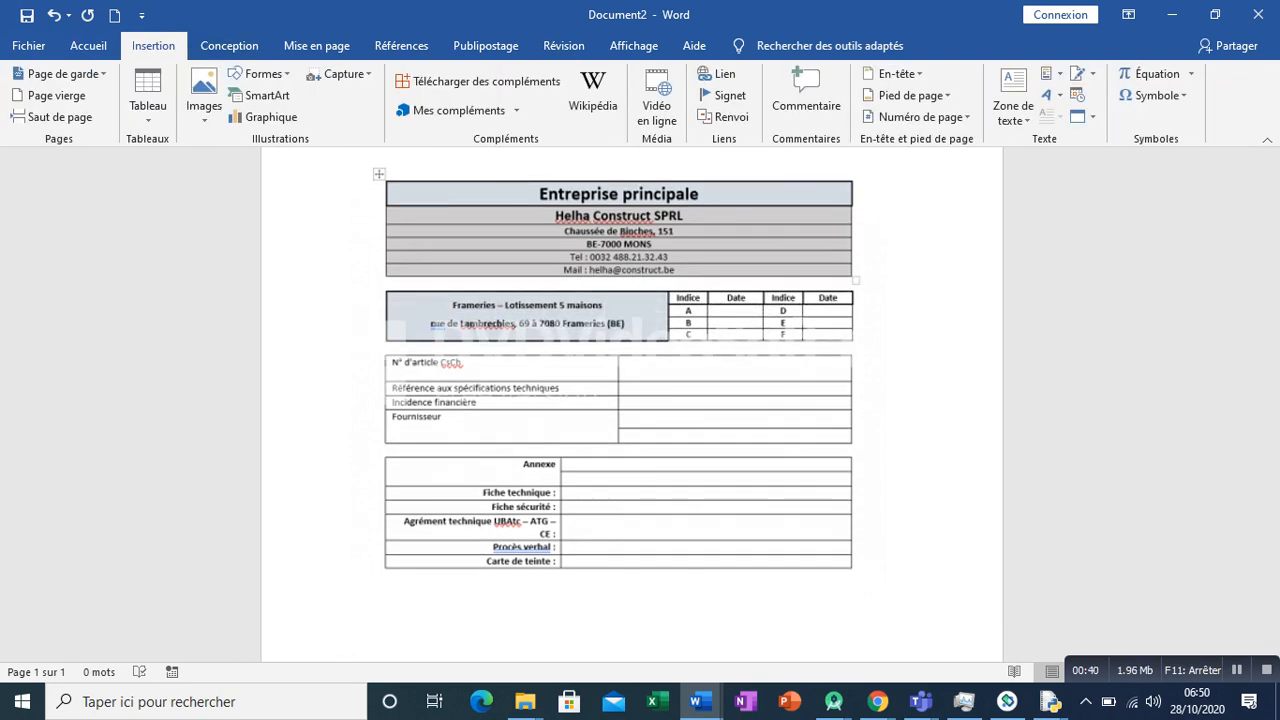
left_click(148, 100)
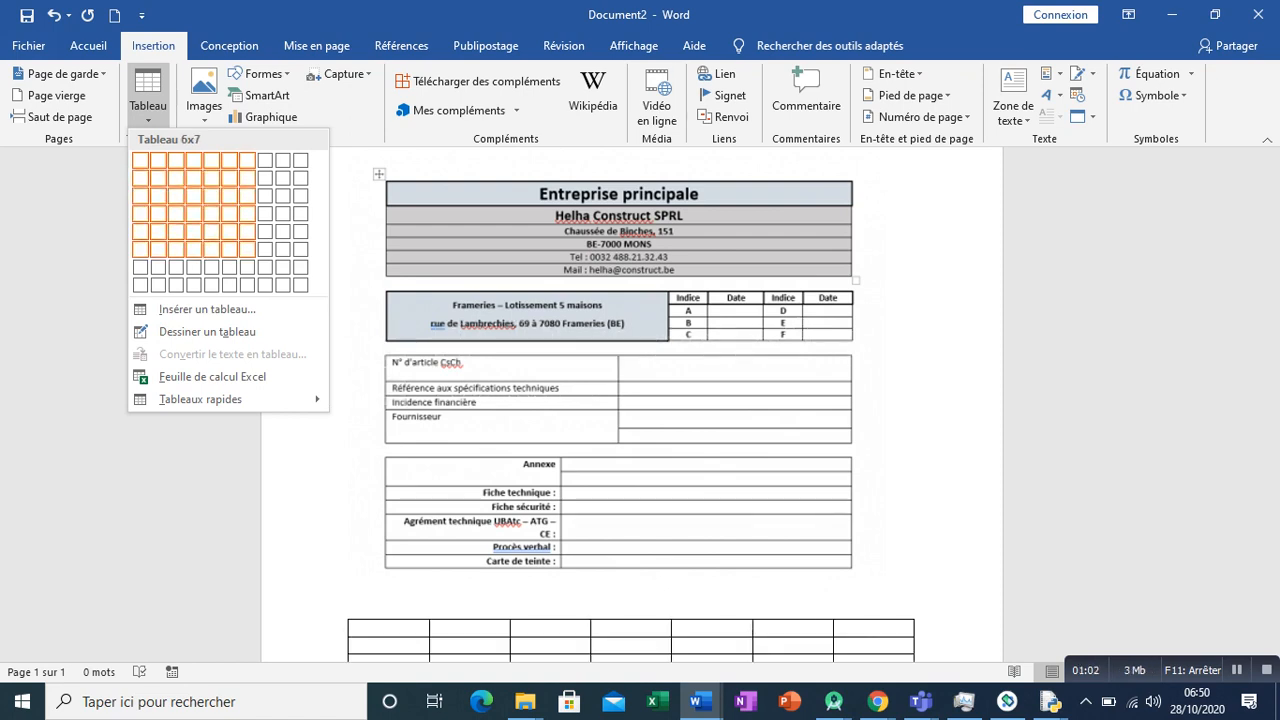
left_click(247, 284)
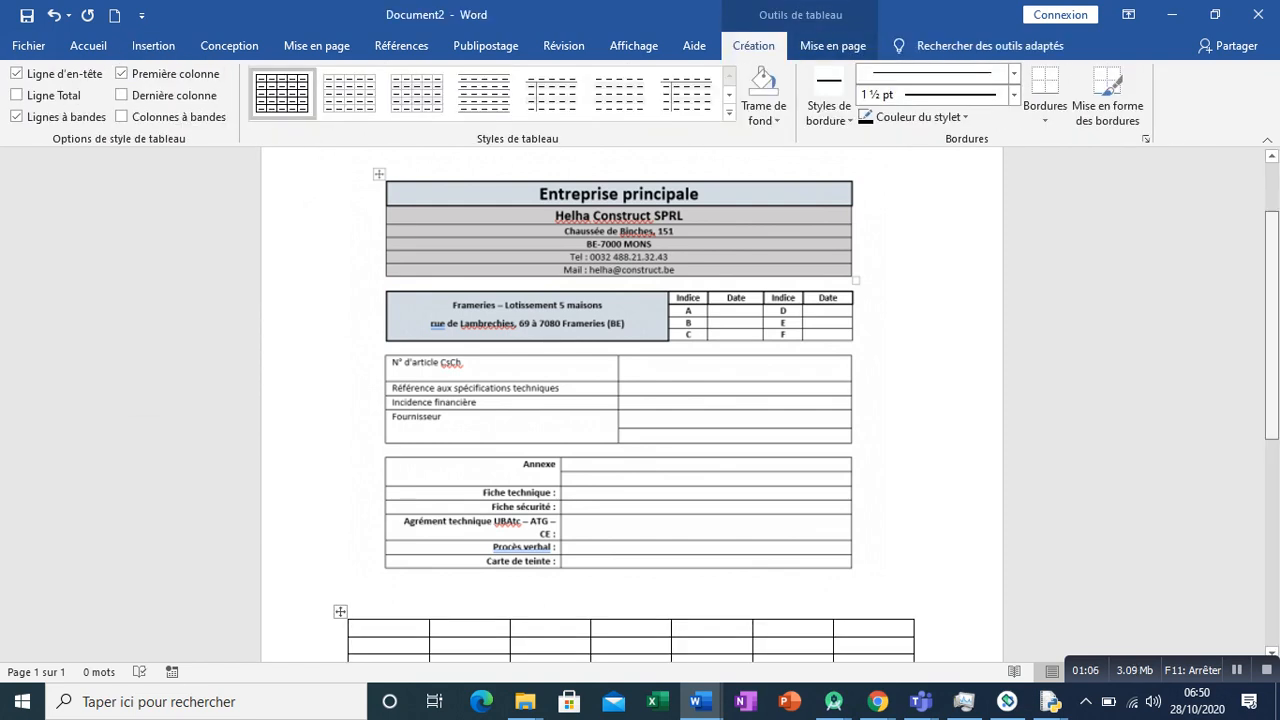
- Merge the cells of the table's first row into one cell
scroll(640, 400, "down", 3)
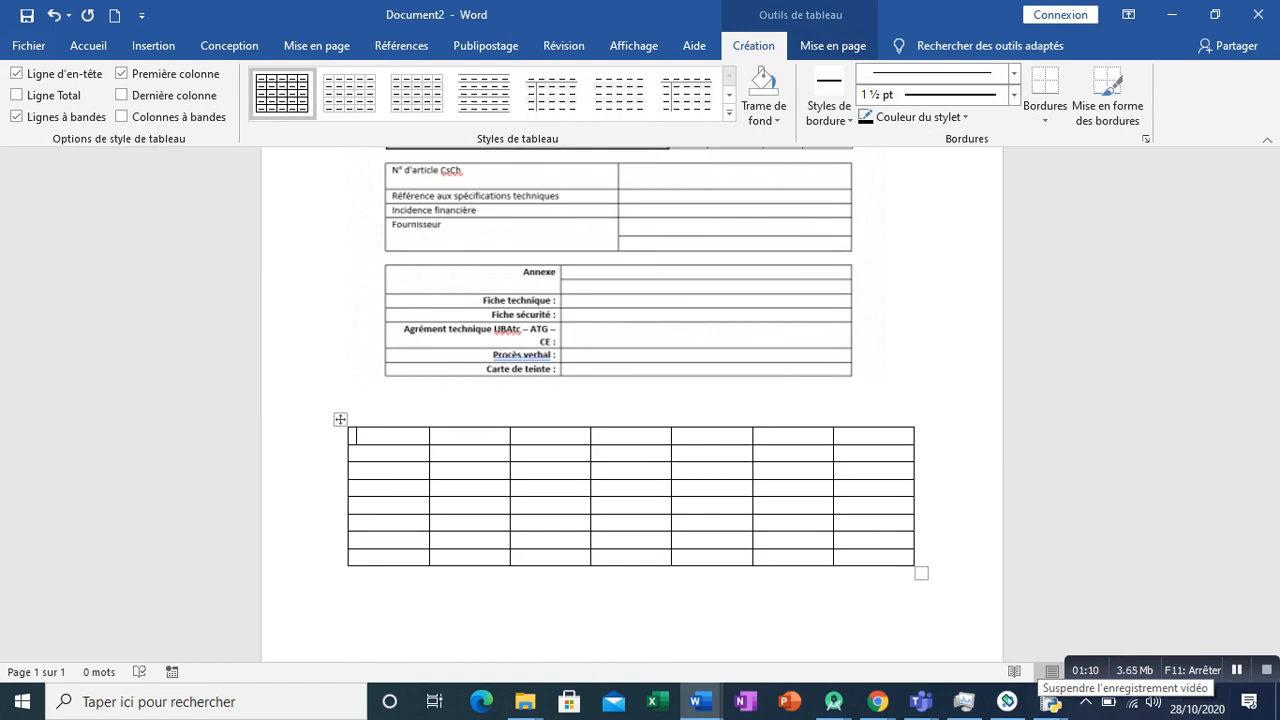
scroll(640, 400, "down", 1)
left_click(833, 45)
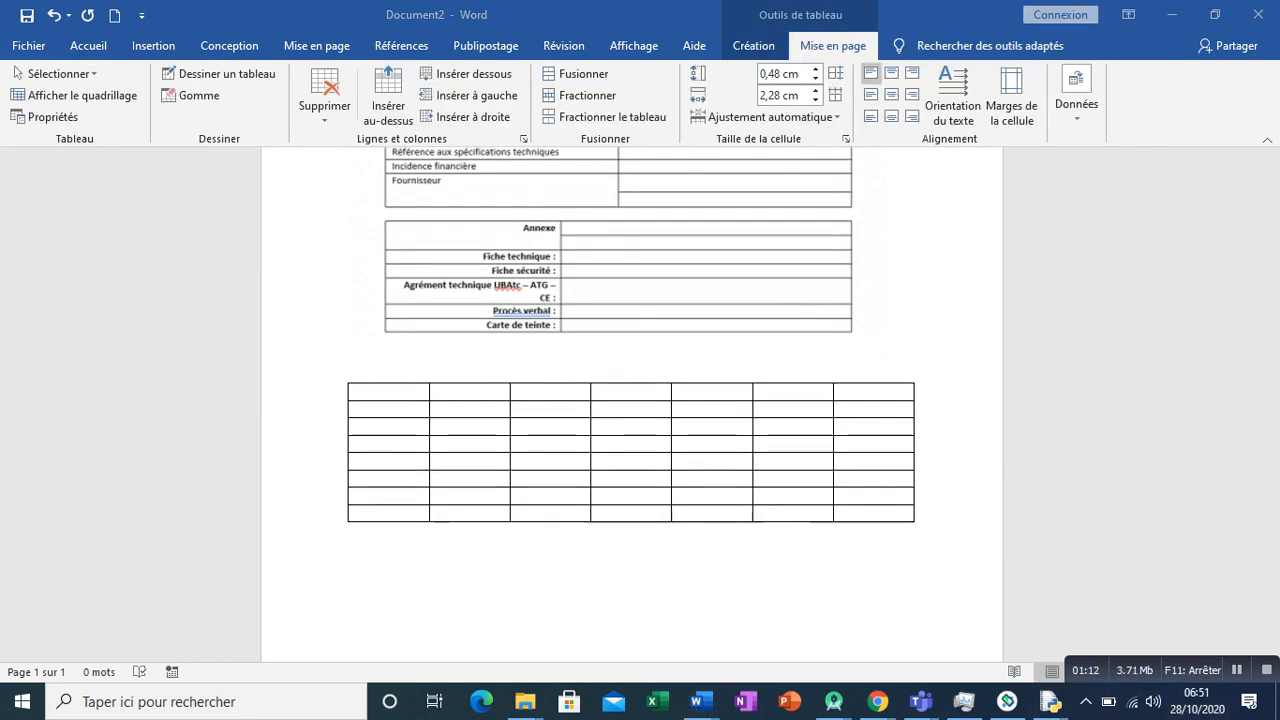
left_click_drag(340, 390, 340, 462)
left_click_drag(370, 390, 880, 392)
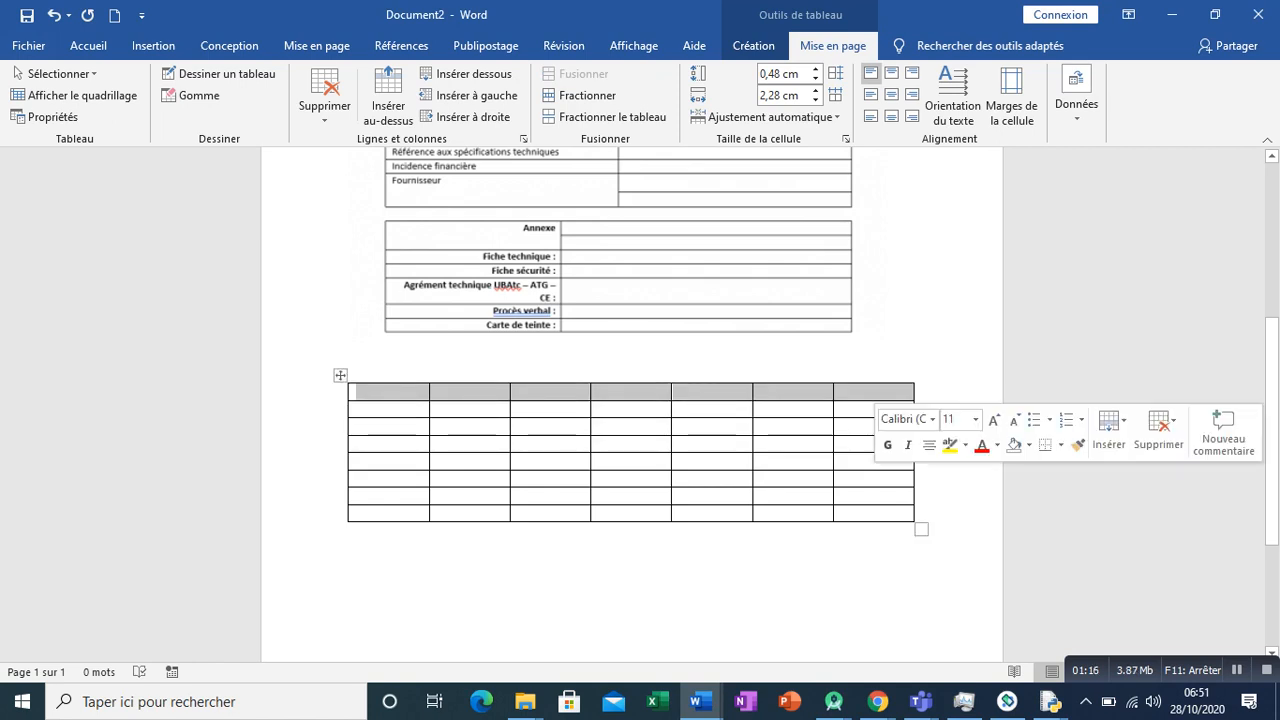
left_click(583, 73)
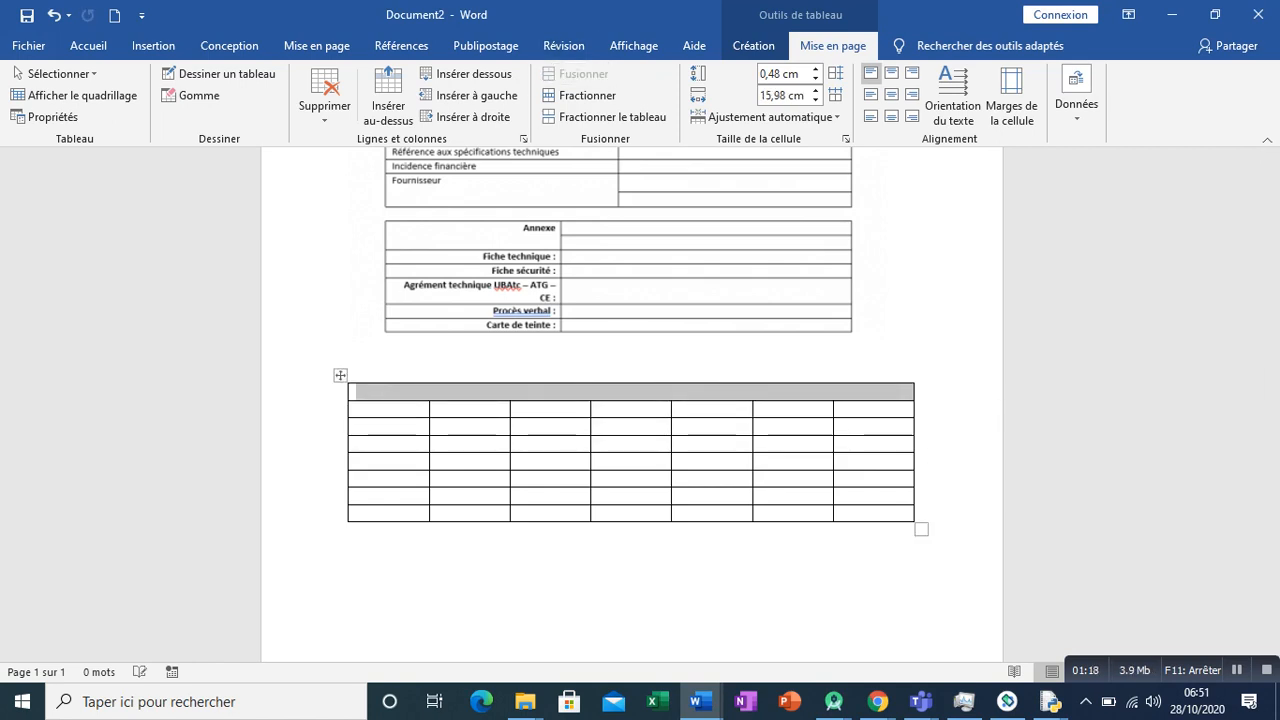
- Merge the cells of the table's second row into one cell
left_click(88, 45)
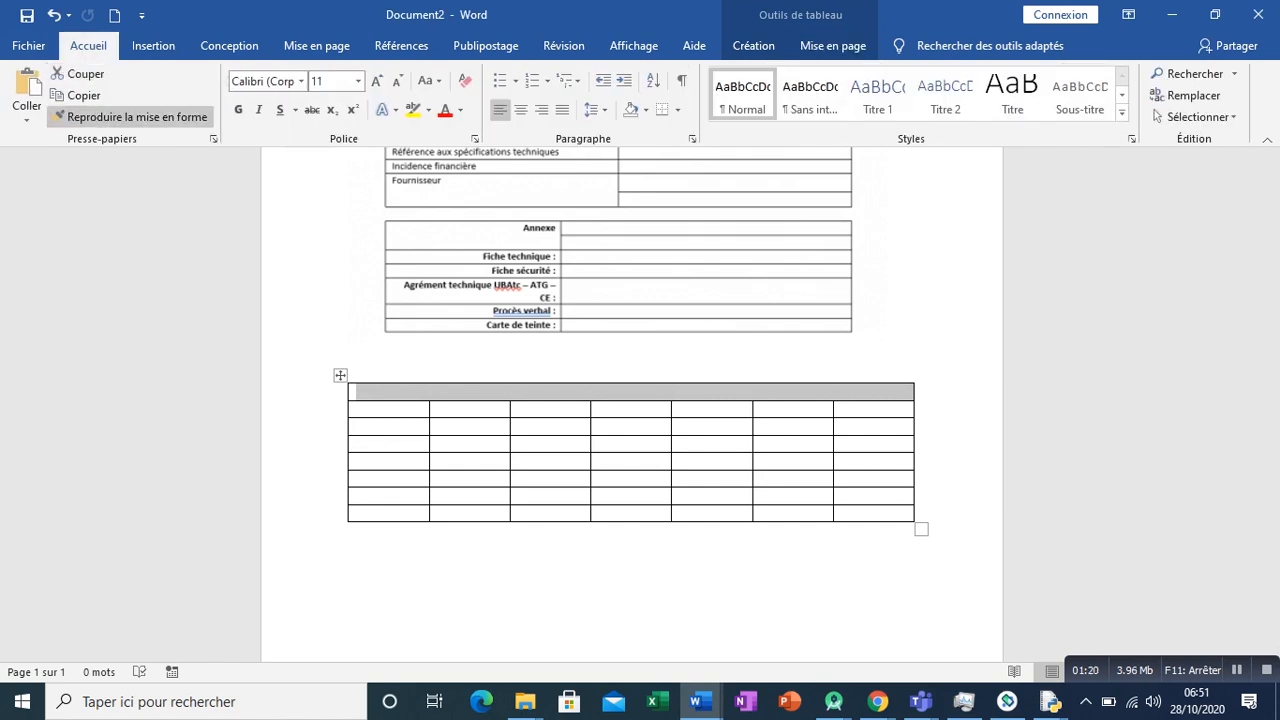
left_click(130, 117)
left_click_drag(900, 409, 355, 409)
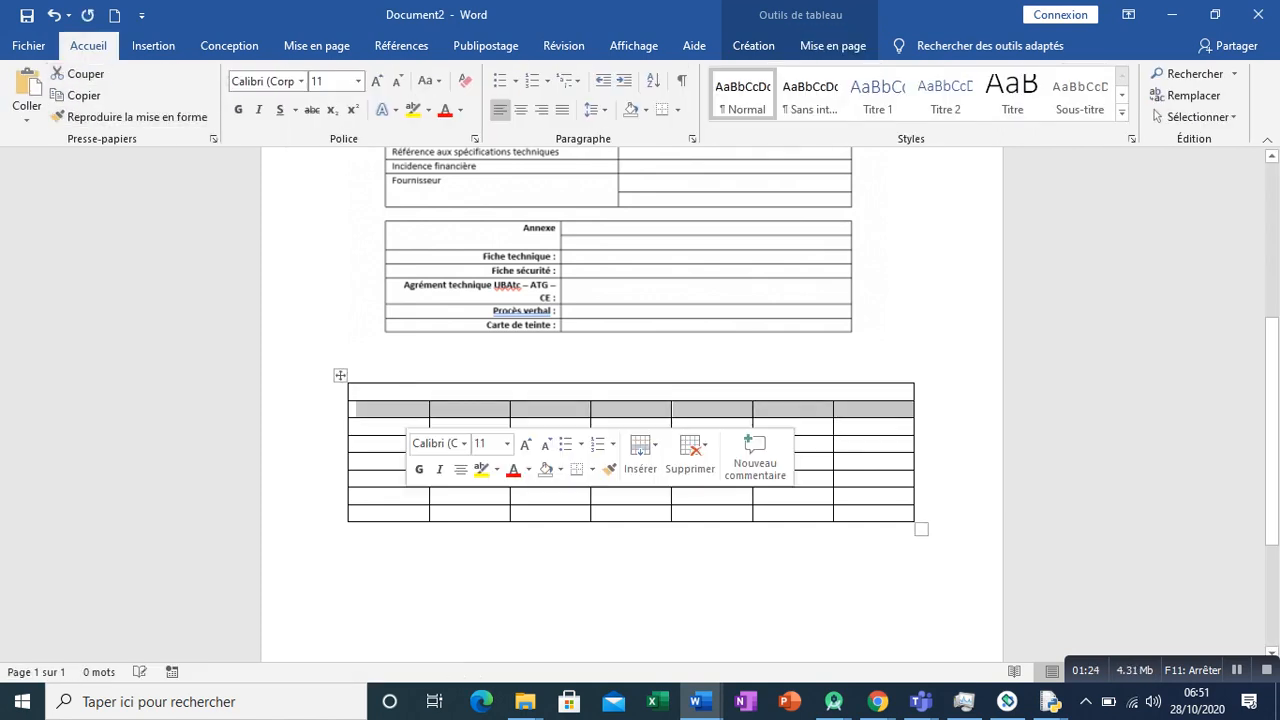
right_click(404, 411)
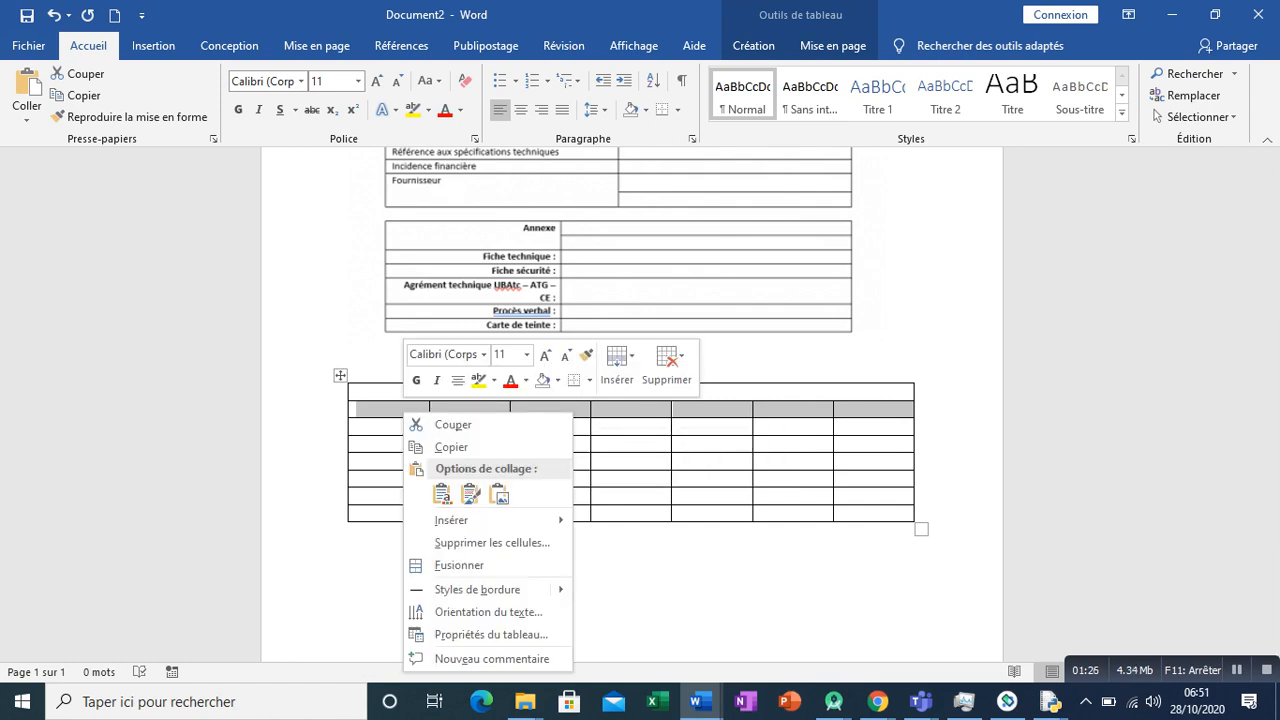
left_click(753, 45)
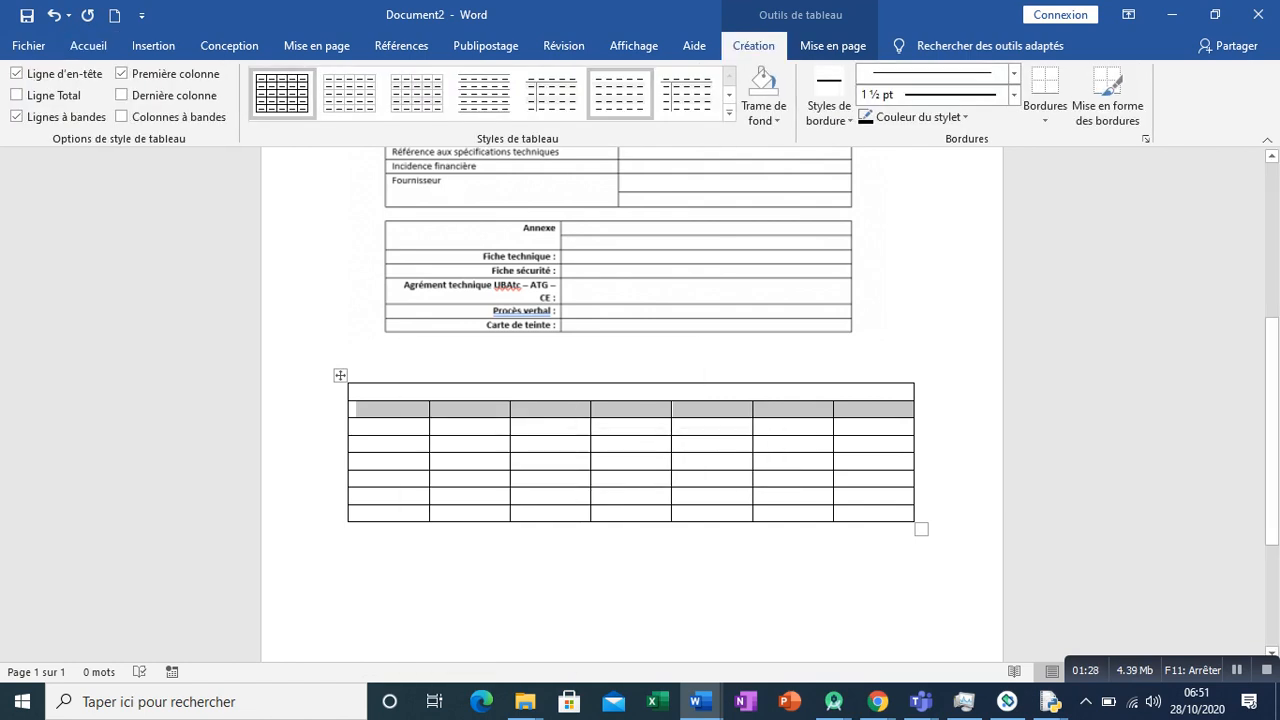
left_click(833, 45)
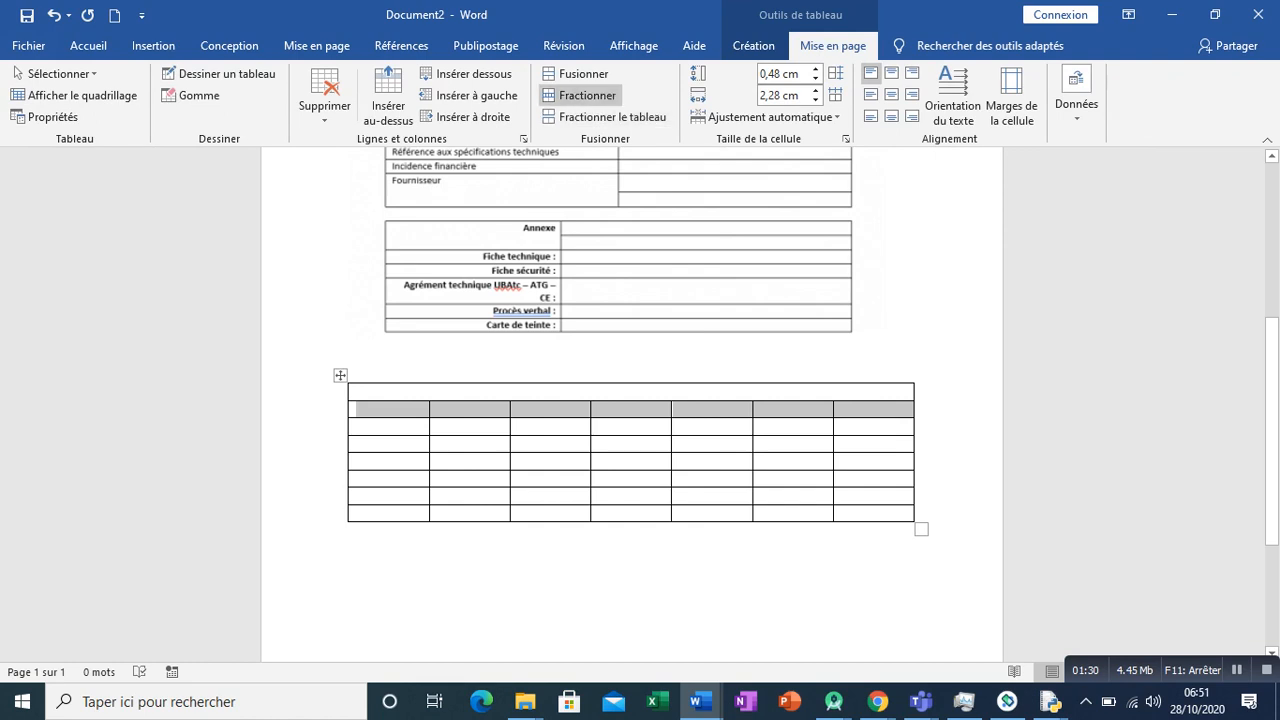
left_click(575, 73)
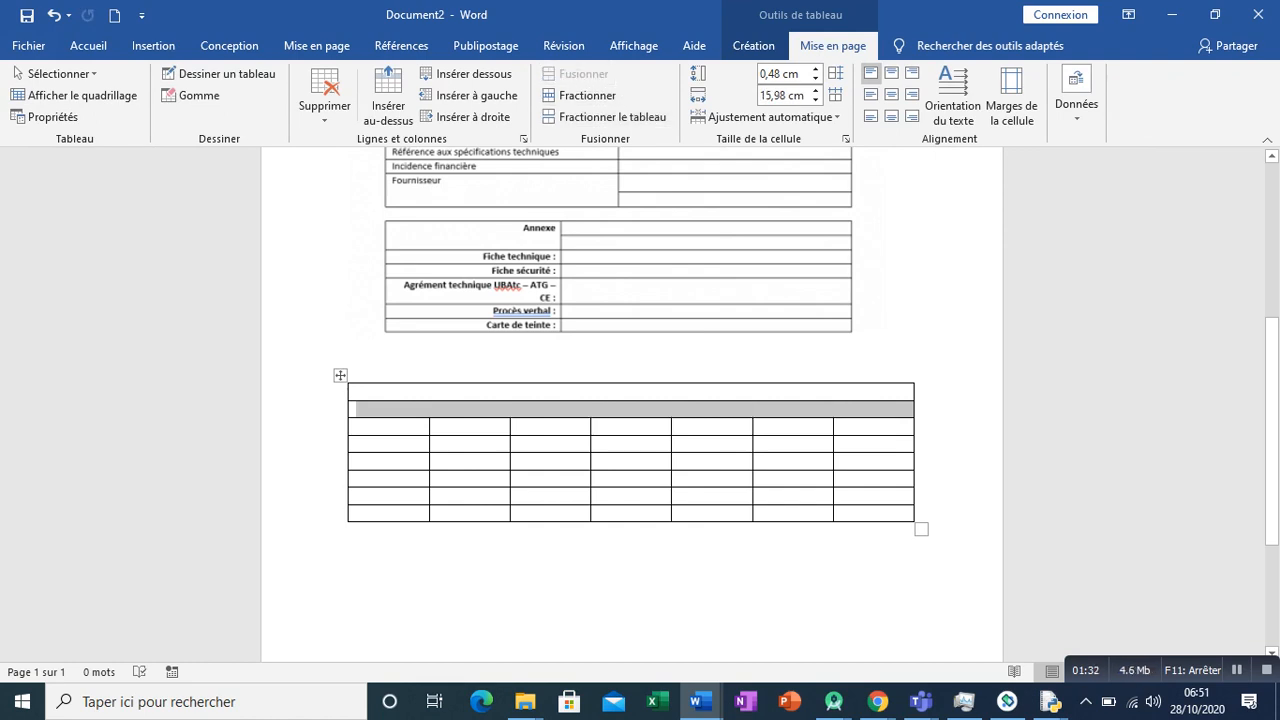
- Merge the cells of the third and fourth rows, each into a single cell
left_click_drag(389, 427, 873, 427)
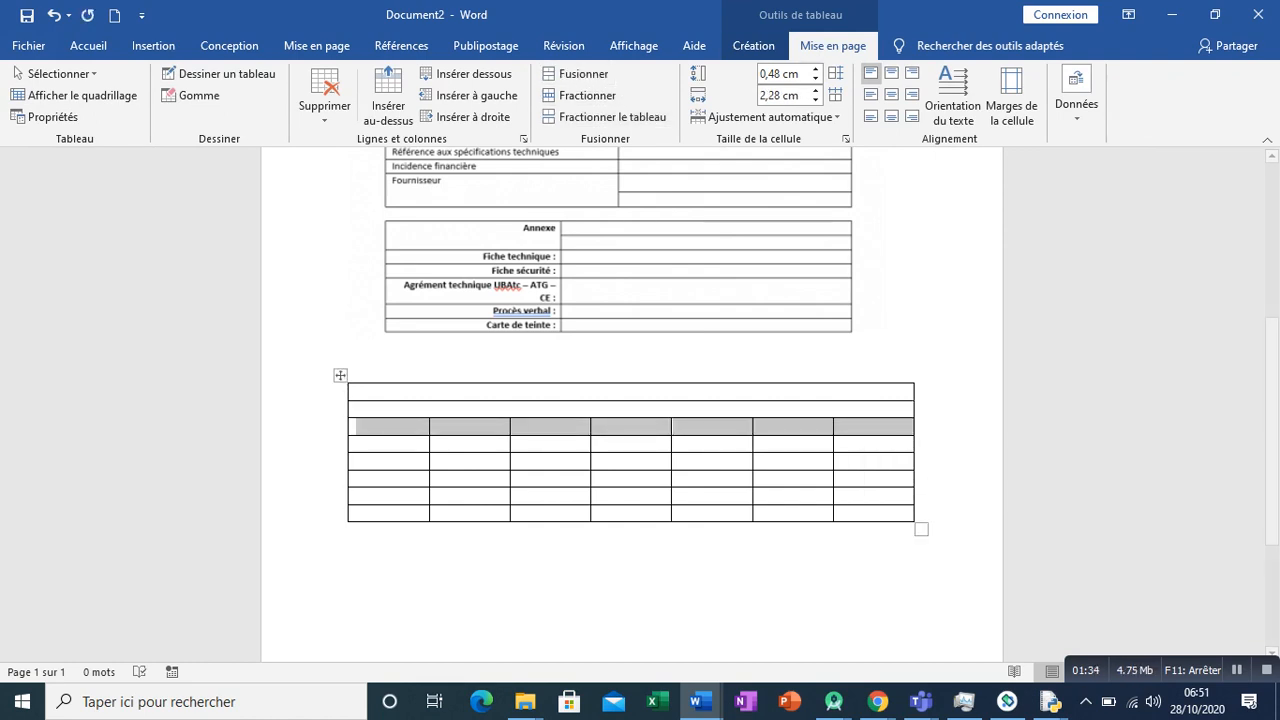
left_click(575, 73)
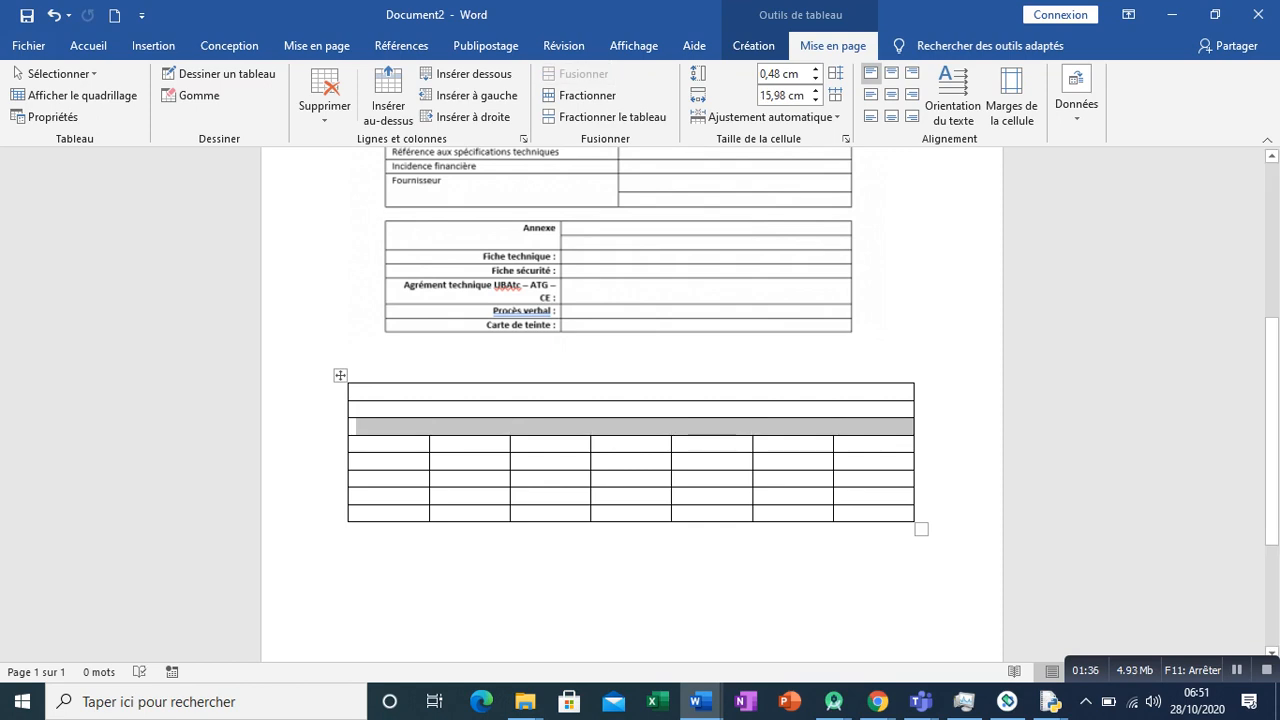
left_click_drag(389, 444, 873, 444)
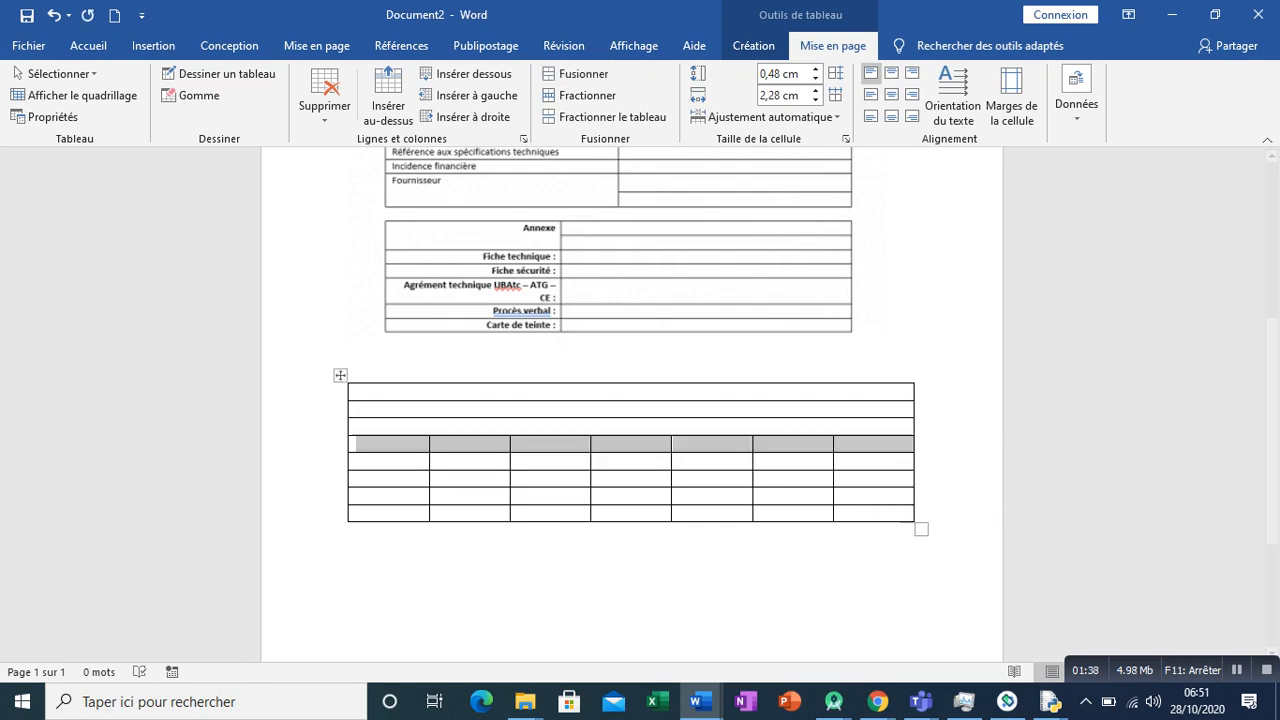
left_click(575, 73)
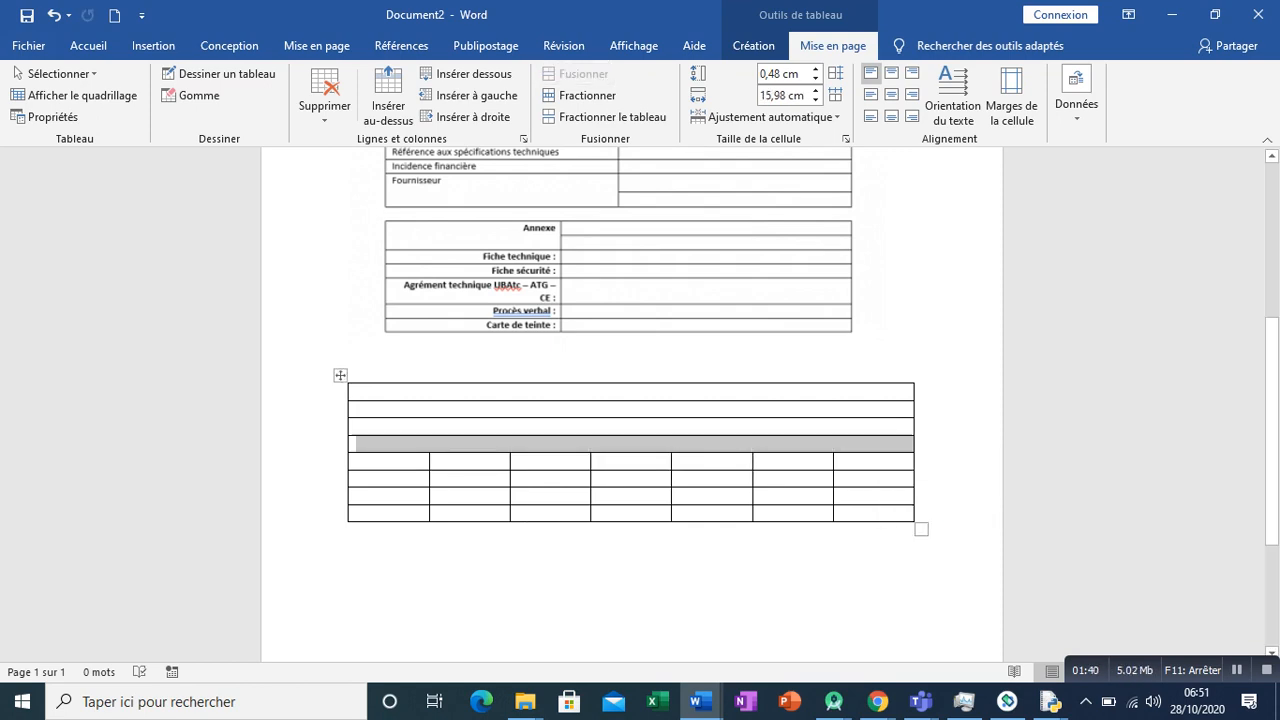
- Merge the cells of the fifth and sixth rows, each into a single cell
scroll(632, 450, "down", 1)
left_click_drag(690, 459, 395, 459)
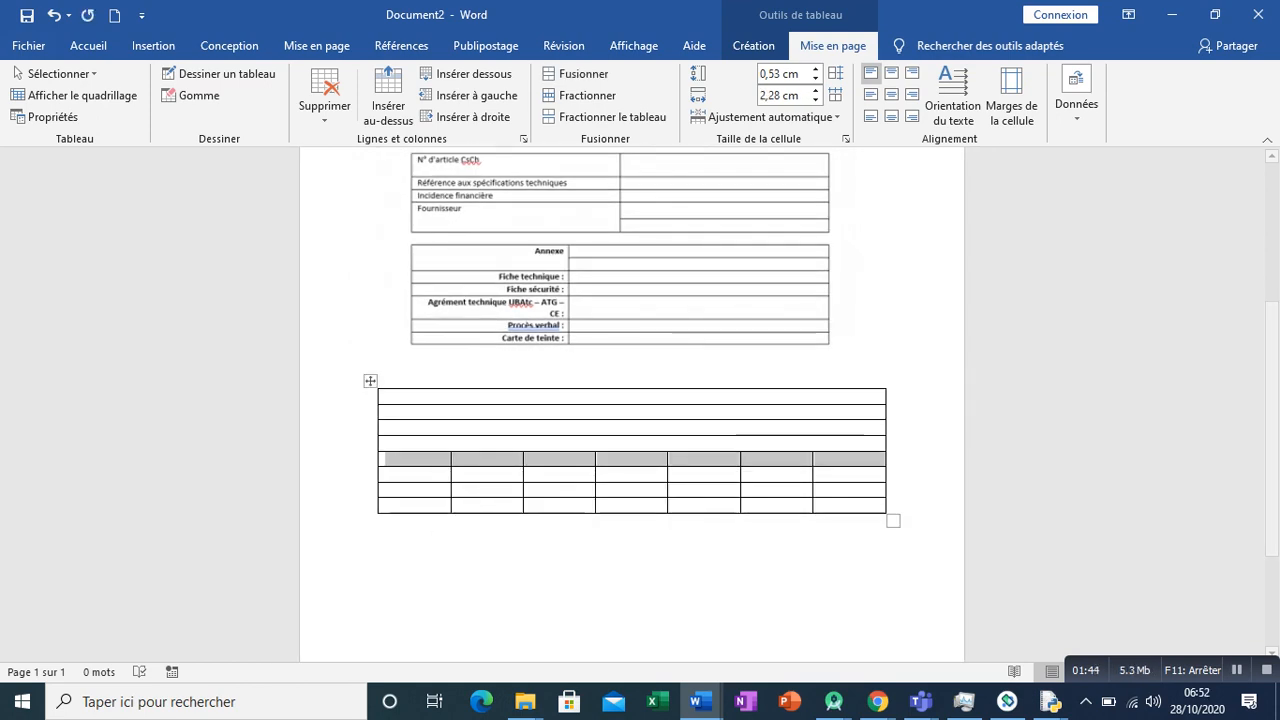
left_click(575, 73)
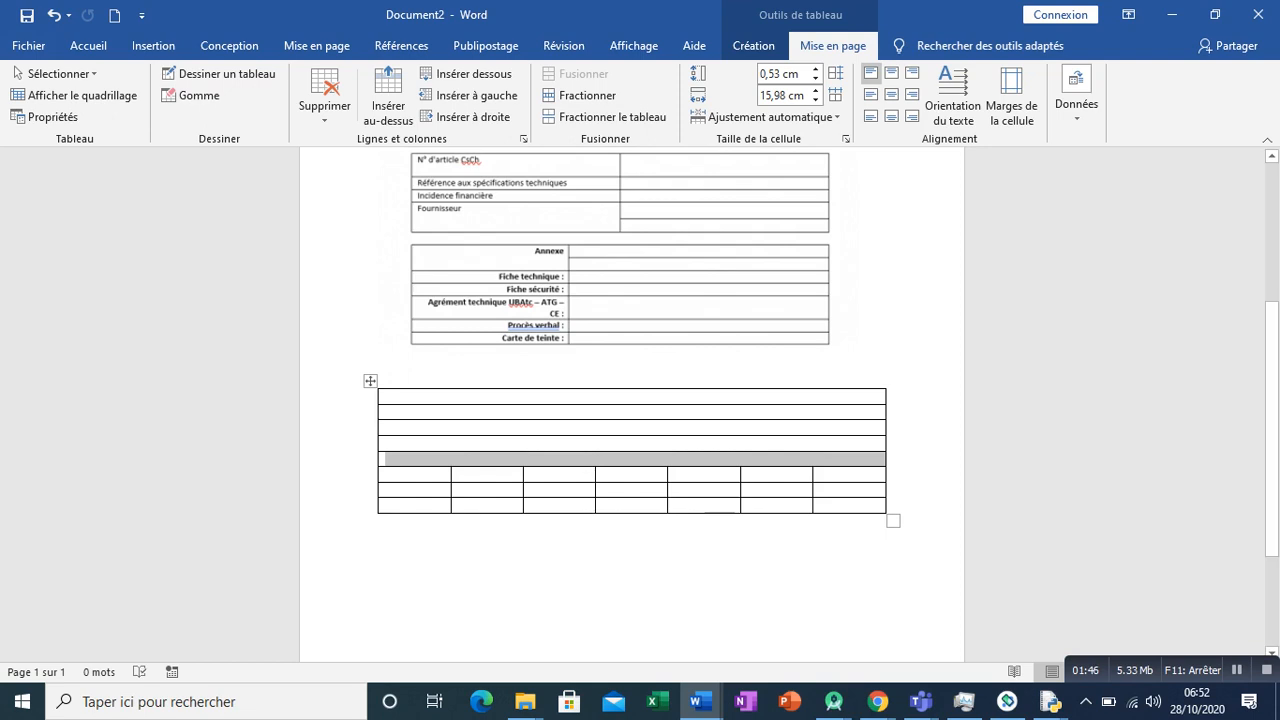
scroll(632, 400, "up", 4)
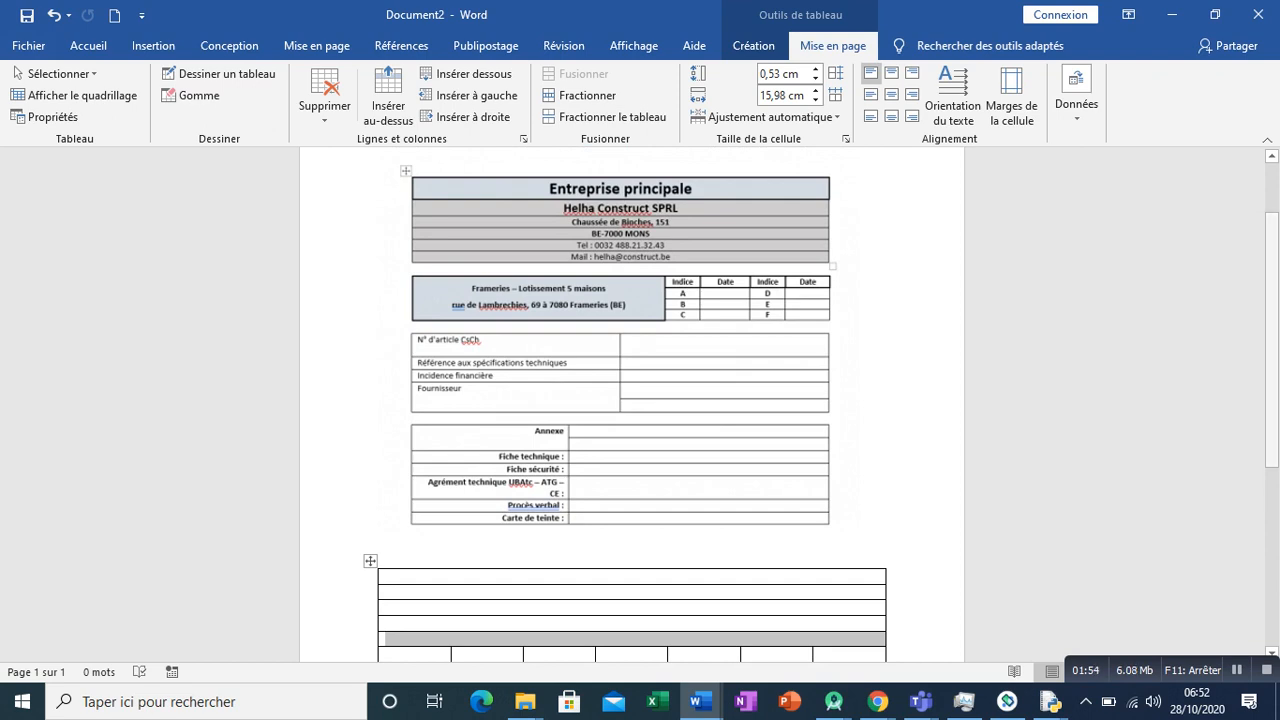
scroll(632, 400, "down", 4)
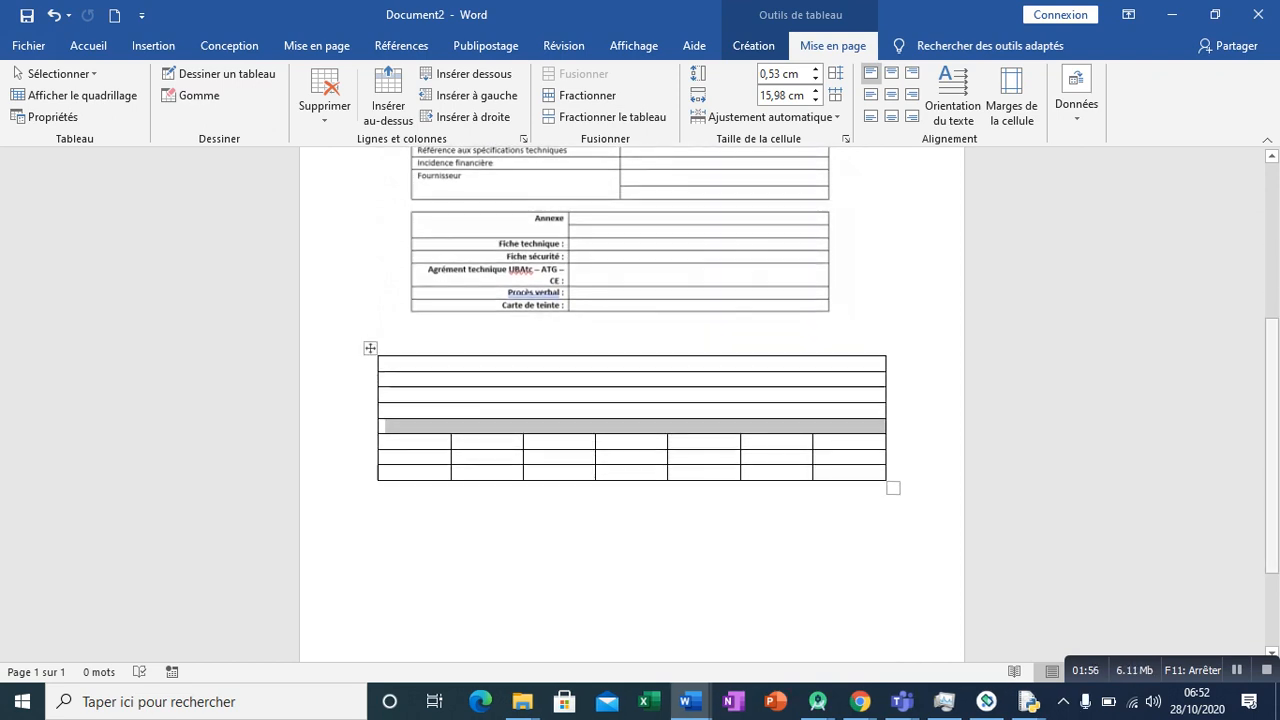
left_click_drag(860, 442, 400, 442)
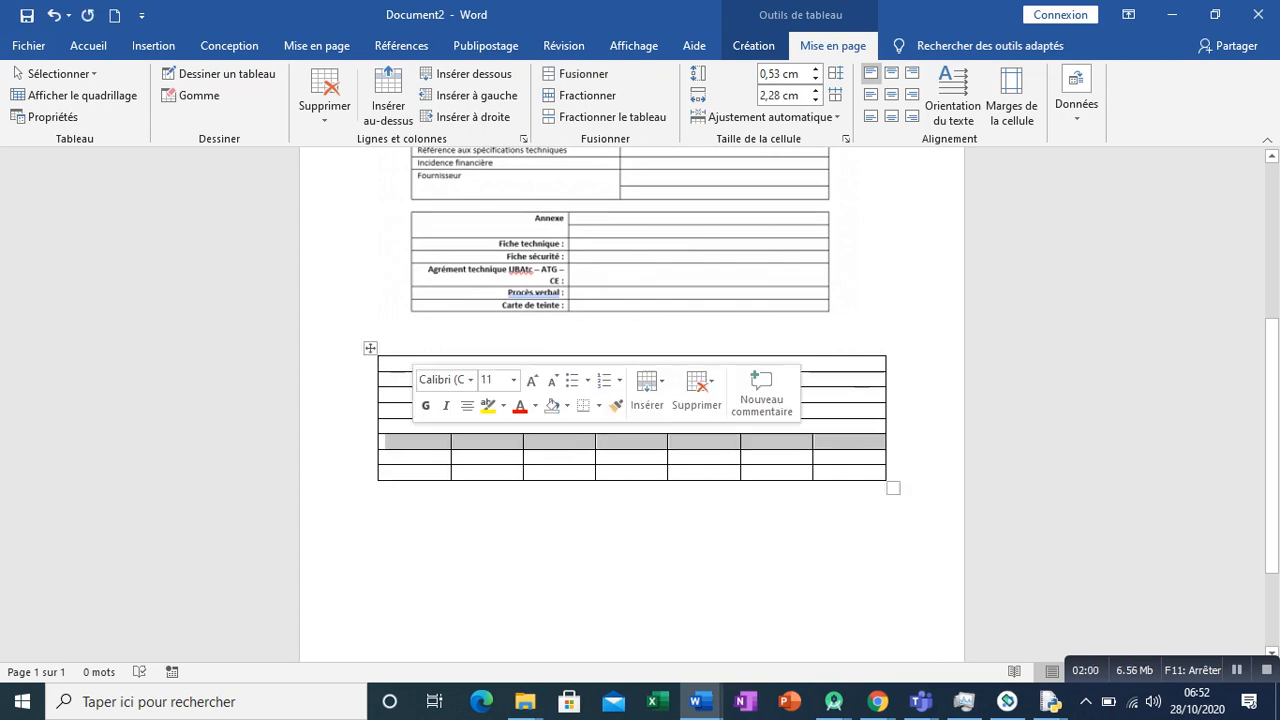
left_click(578, 73)
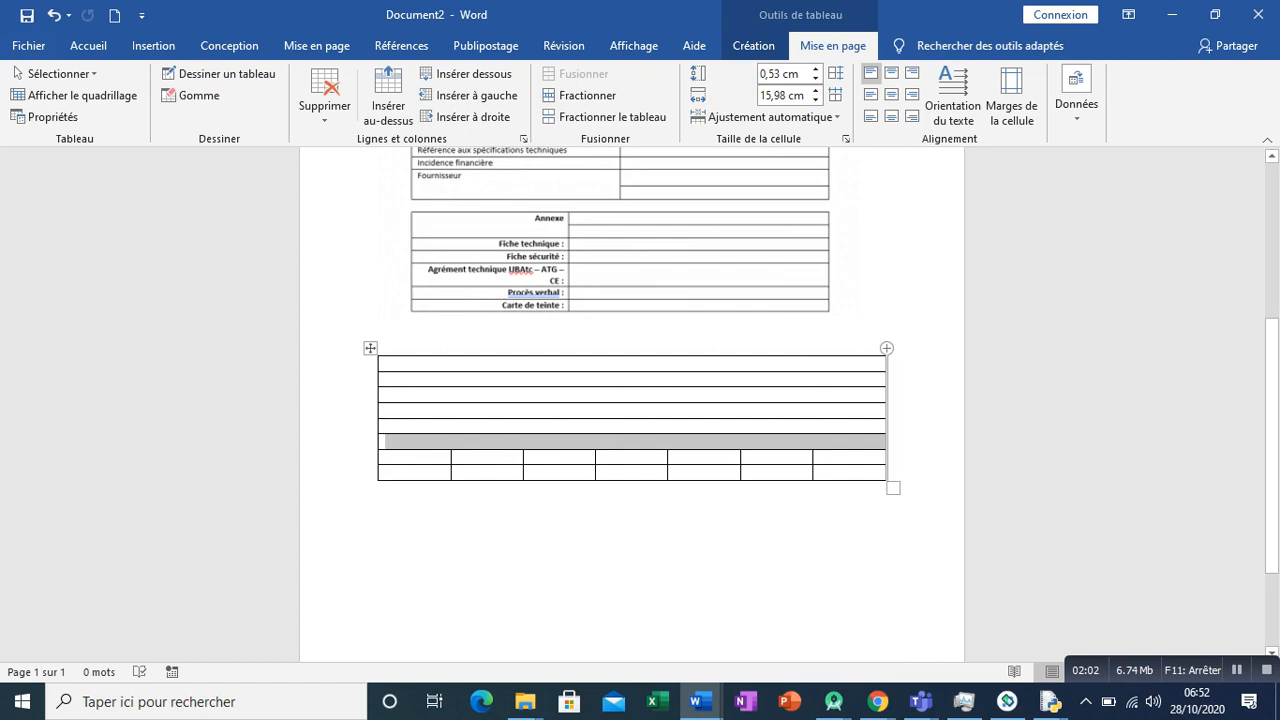
- Set the height of the table's first row to 1 cm
scroll(632, 400, "up", 3)
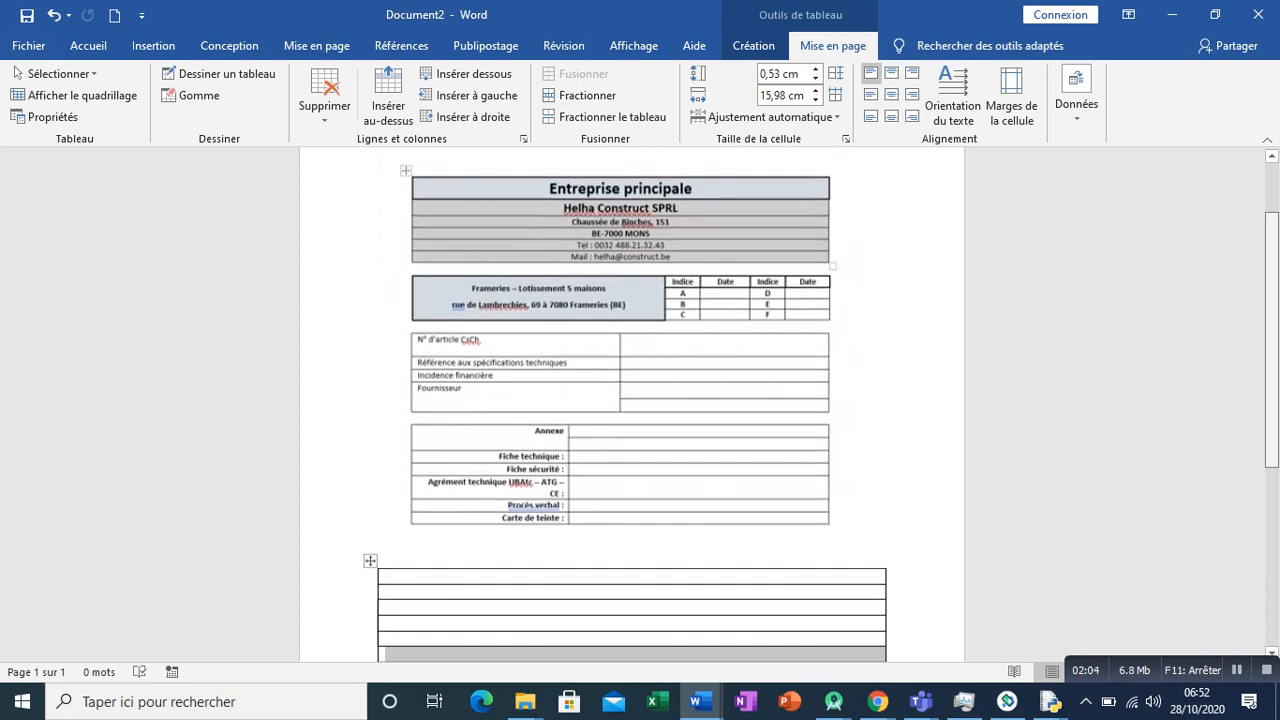
scroll(632, 400, "down", 1)
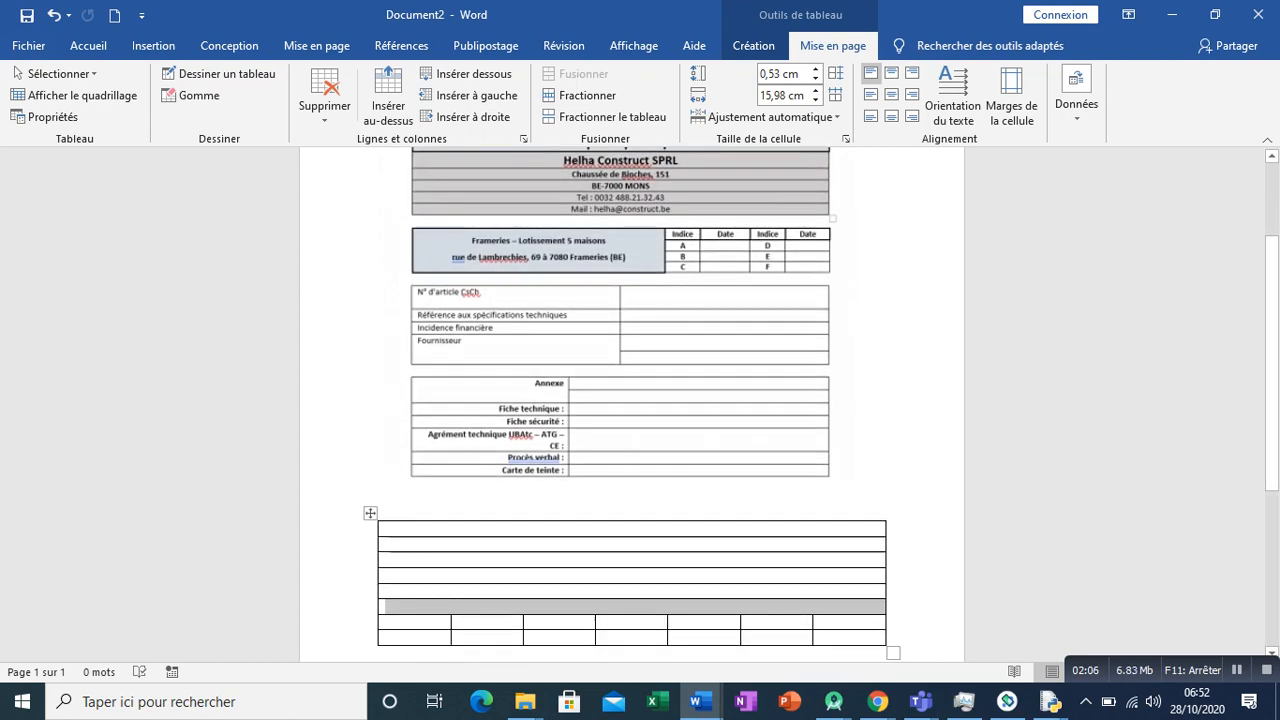
left_click(385, 528)
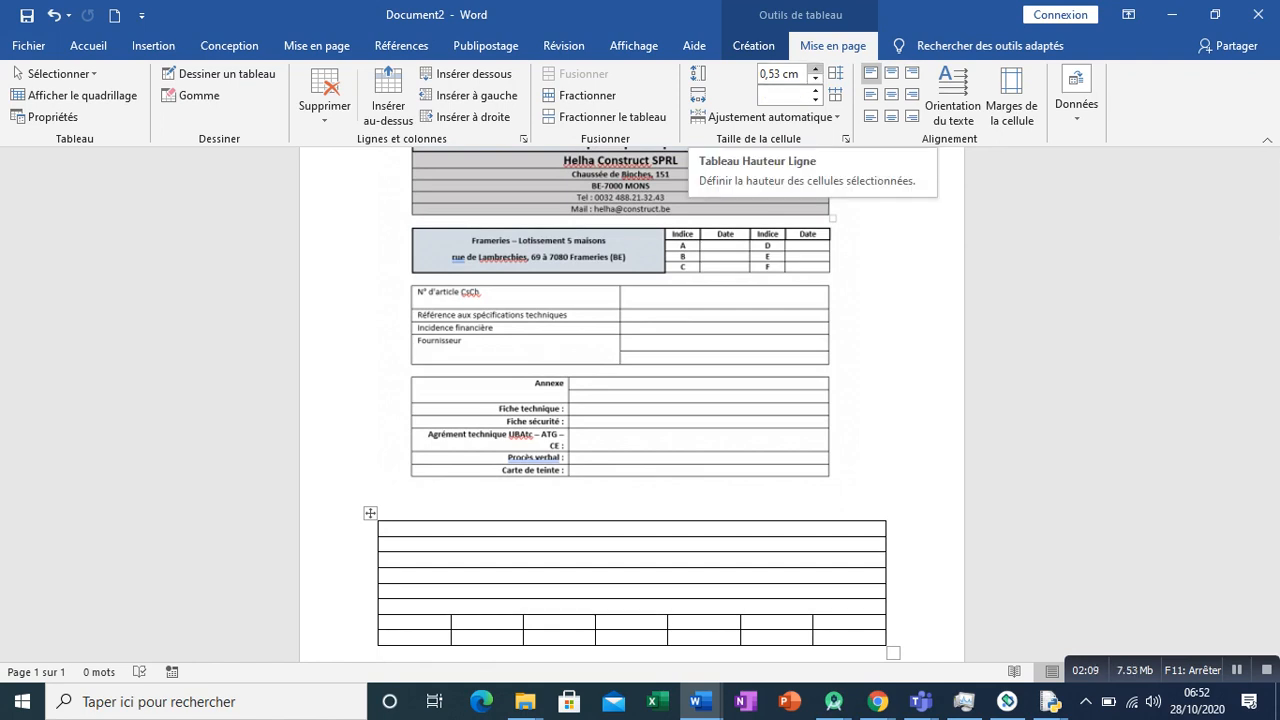
left_click(815, 69)
left_click(815, 69)
left_click(815, 69)
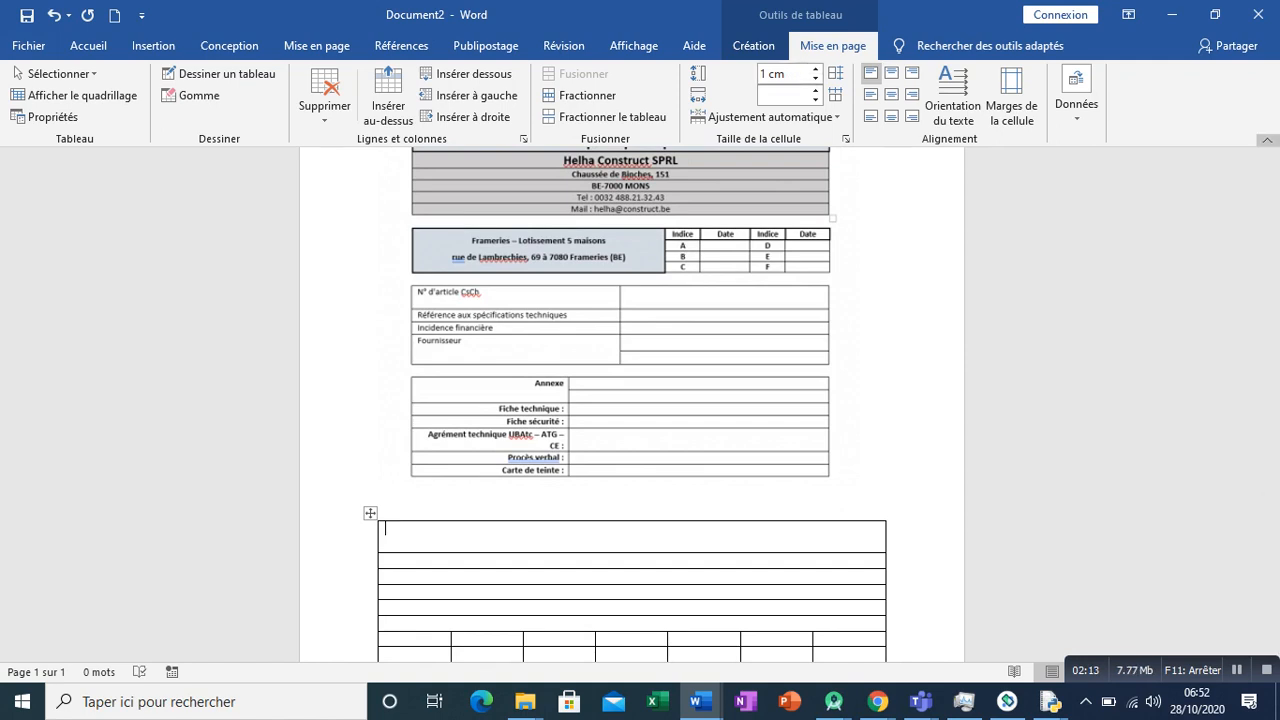
- Enter "Entreprise Principale" in the table's first row
left_click(1272, 156)
left_click(1272, 156)
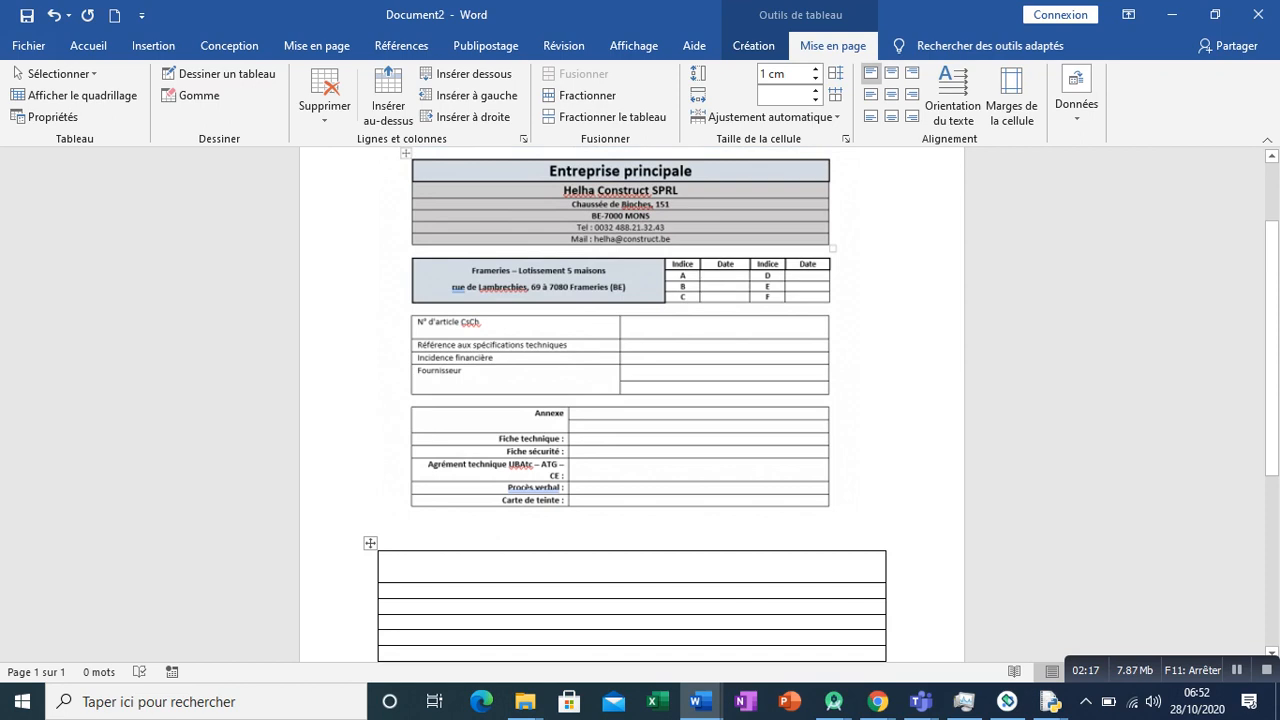
type("Ent")
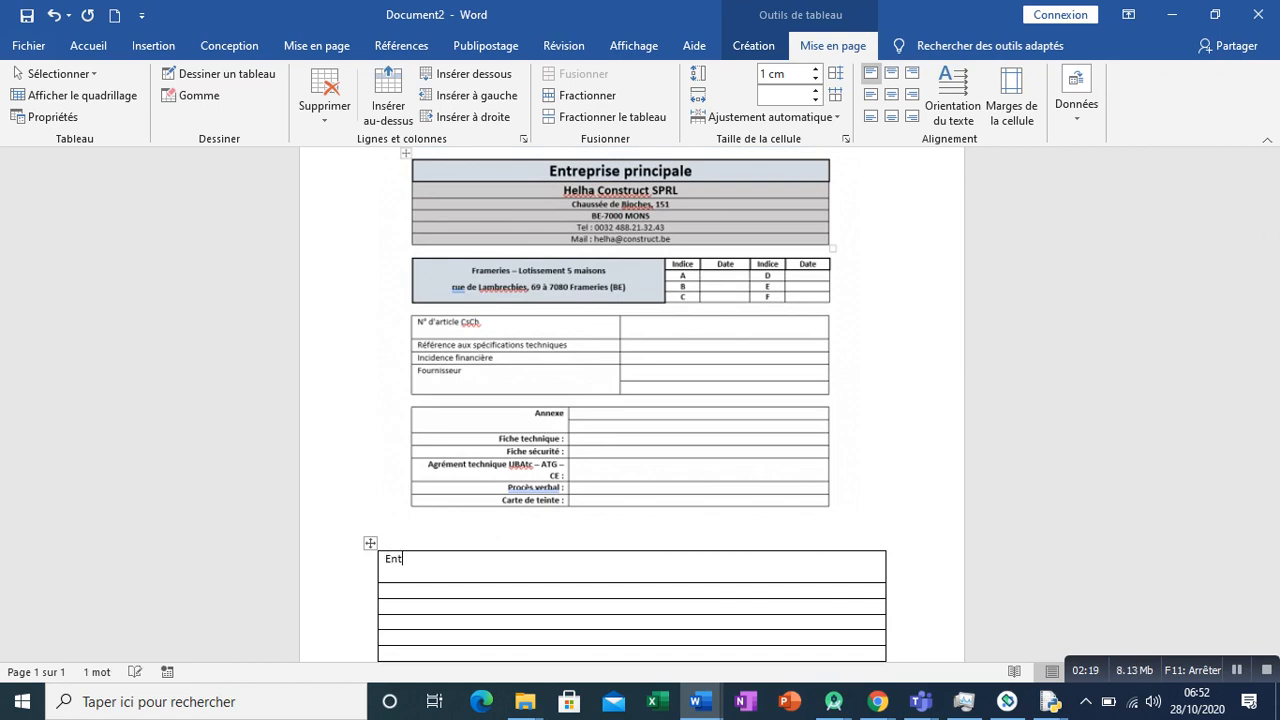
type("reprise Principale")
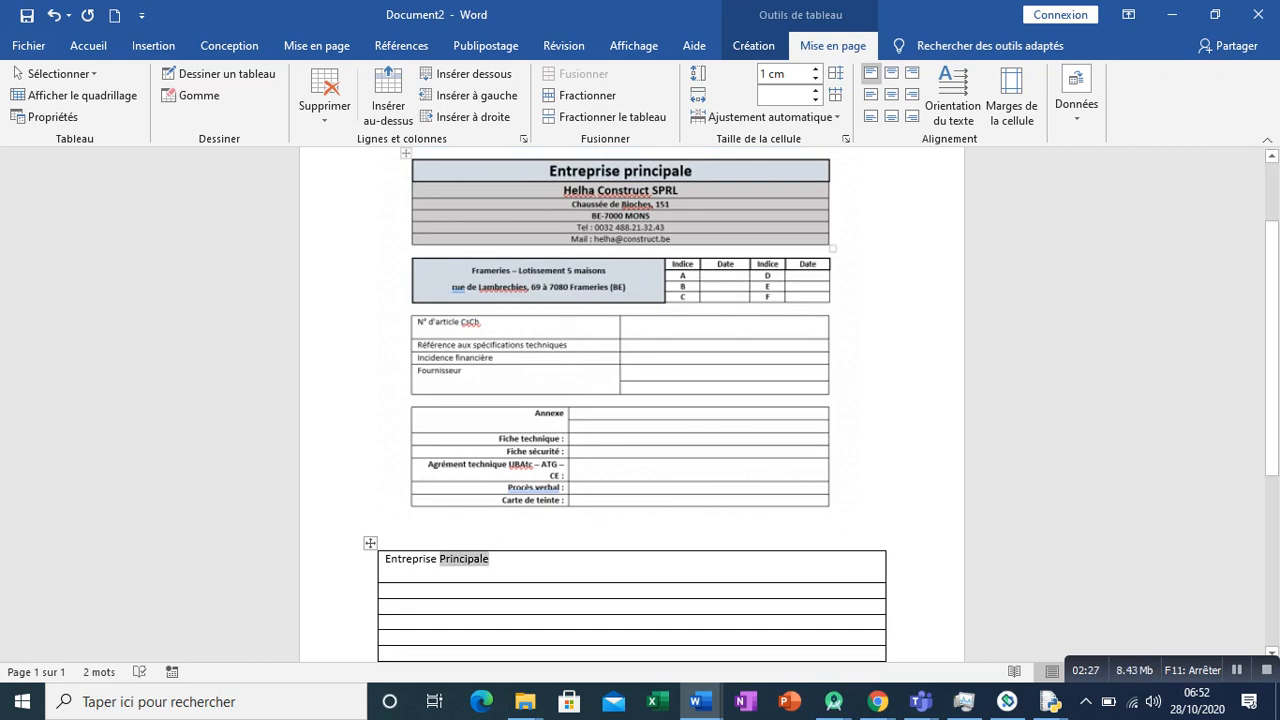
- Increase the font size of the "Entreprise Principale" text to 16 pt
triple_click(458, 560)
left_click(88, 45)
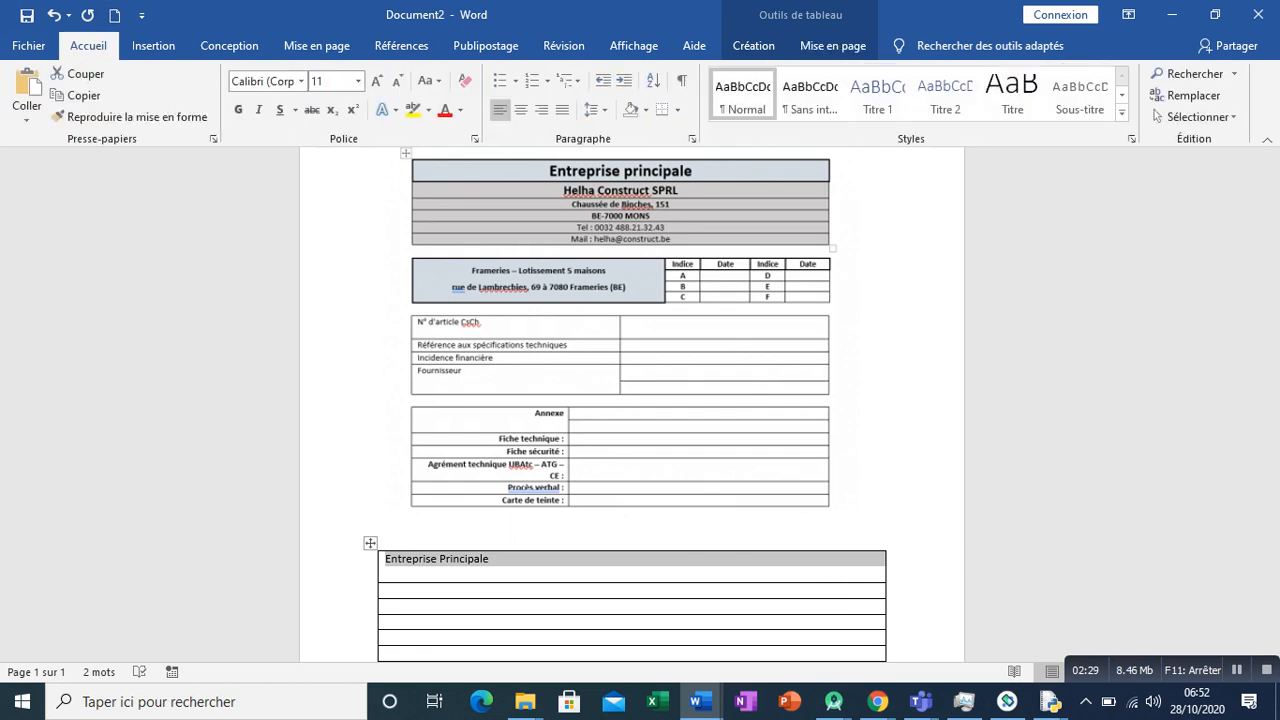
left_click(376, 81)
left_click(376, 81)
- Format the "Entreprise Principale" title as bold, 18 pt, and centred in its cell
left_click(376, 81)
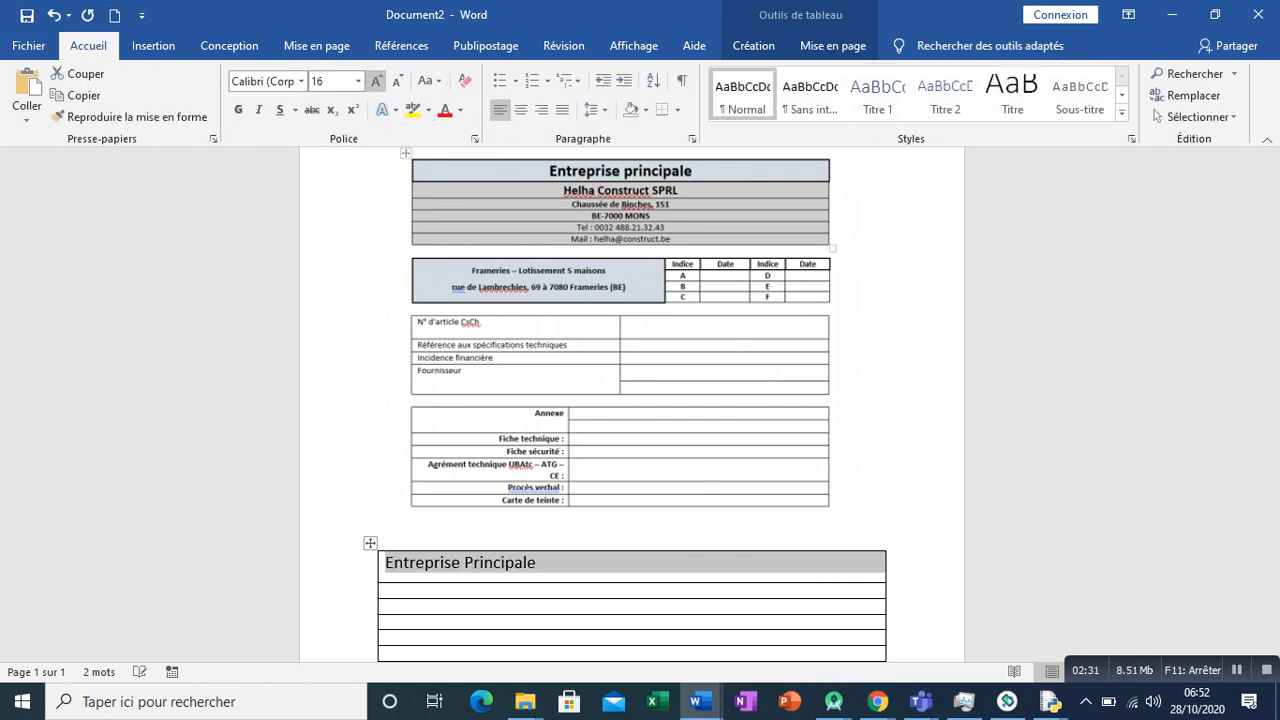
left_click(376, 81)
left_click(238, 109)
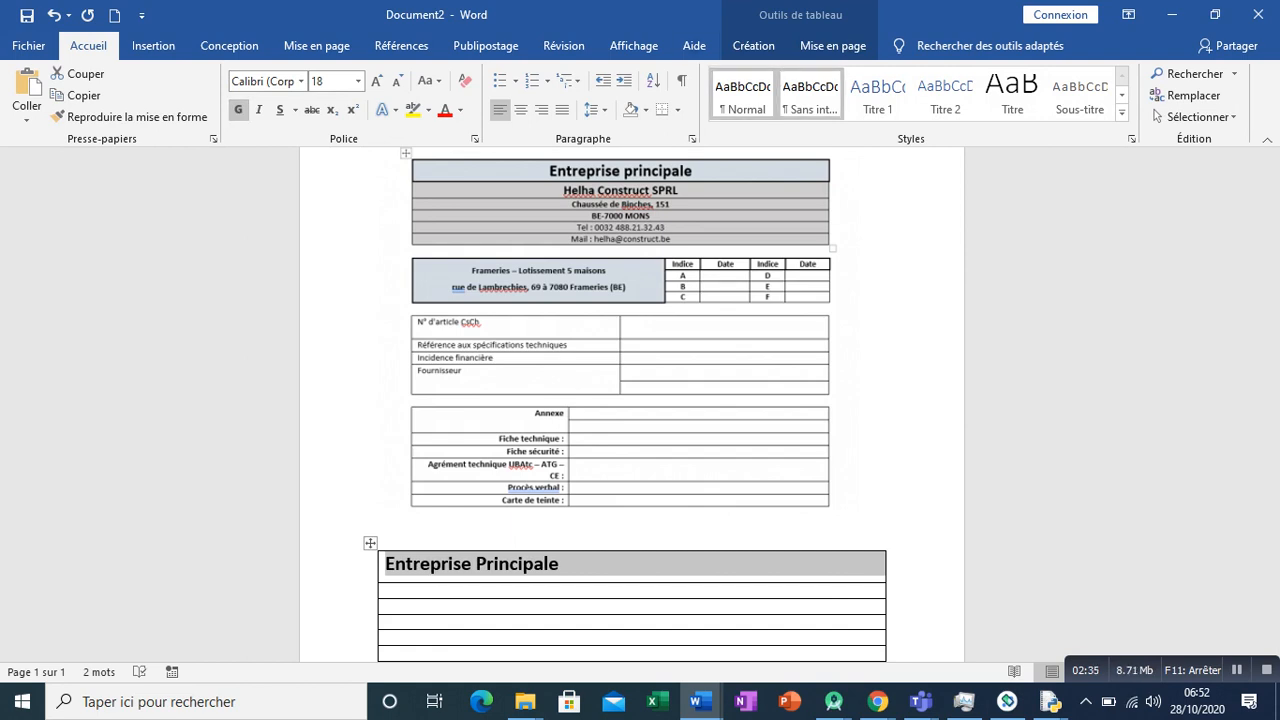
left_click(833, 45)
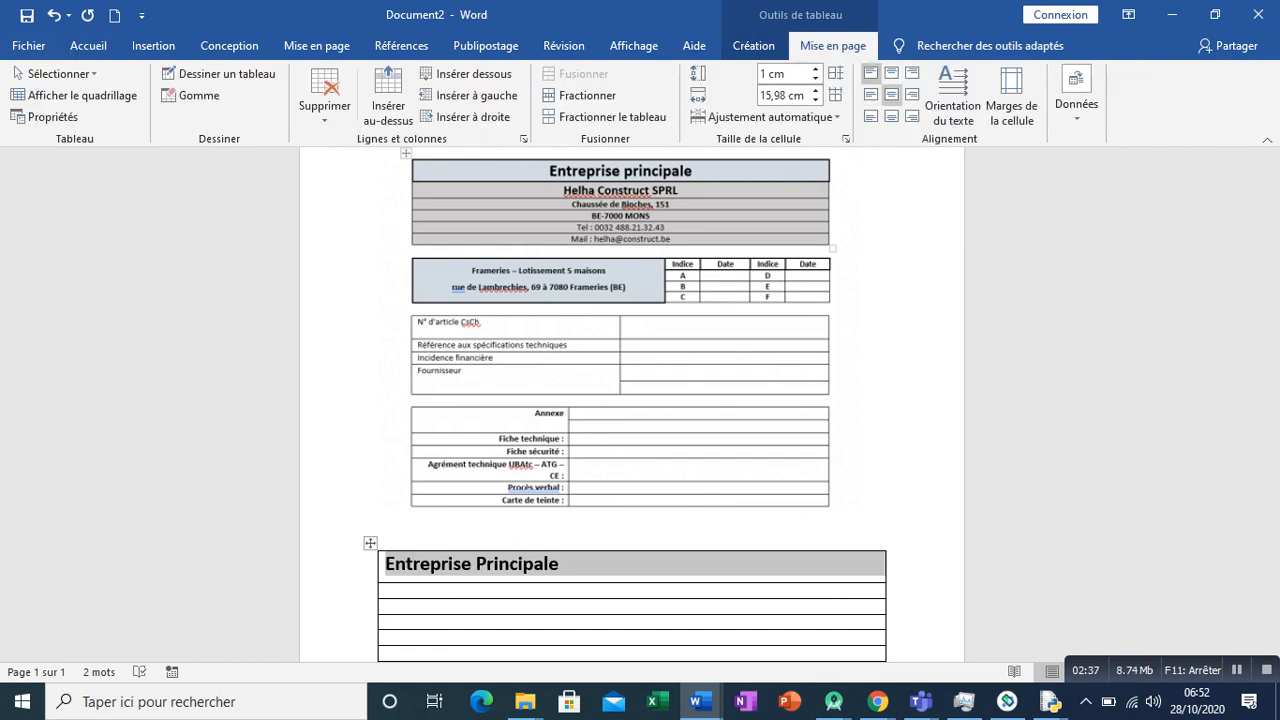
left_click(891, 95)
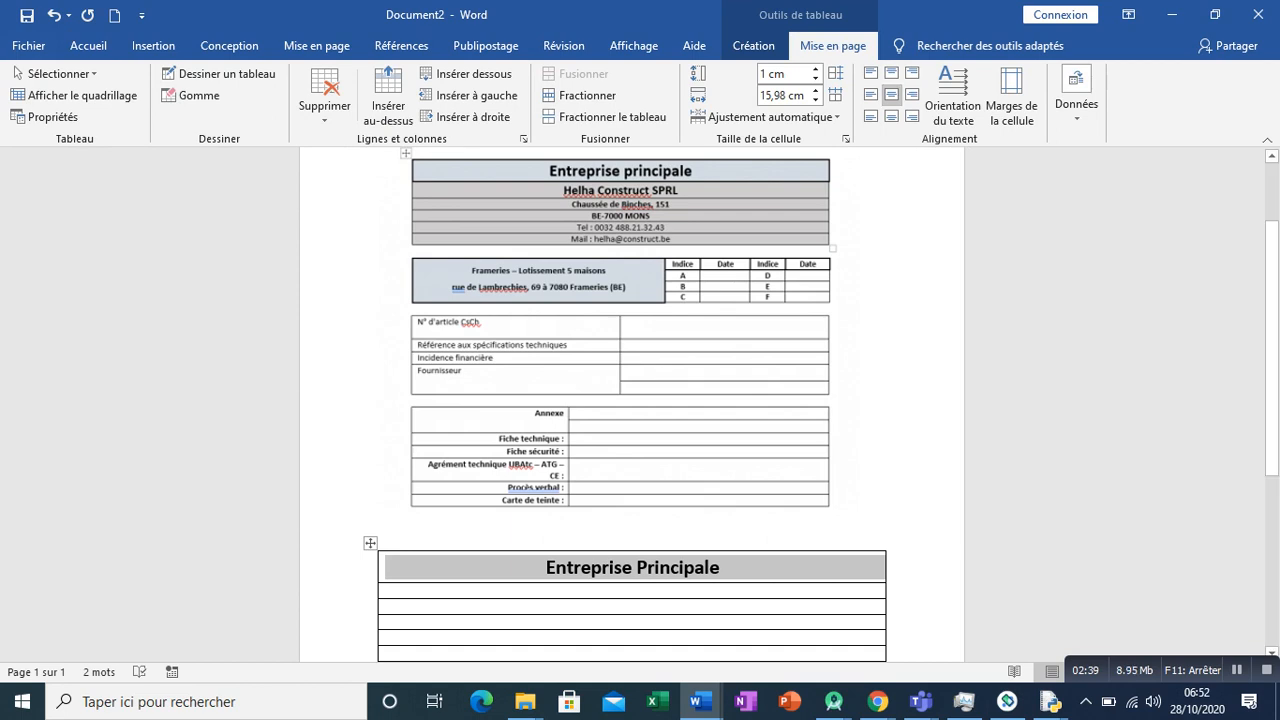
- Set the height of the table's second row to 0.8 cm
left_click(386, 590)
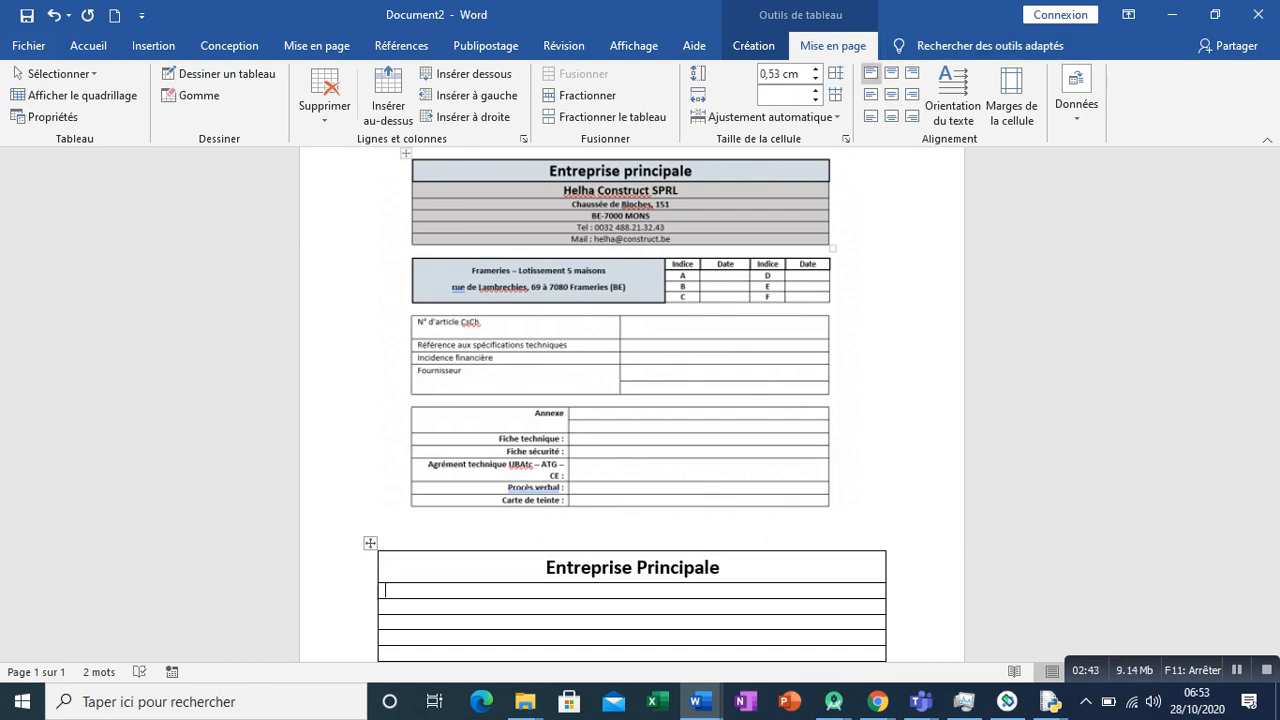
left_click(816, 69)
left_click(816, 69)
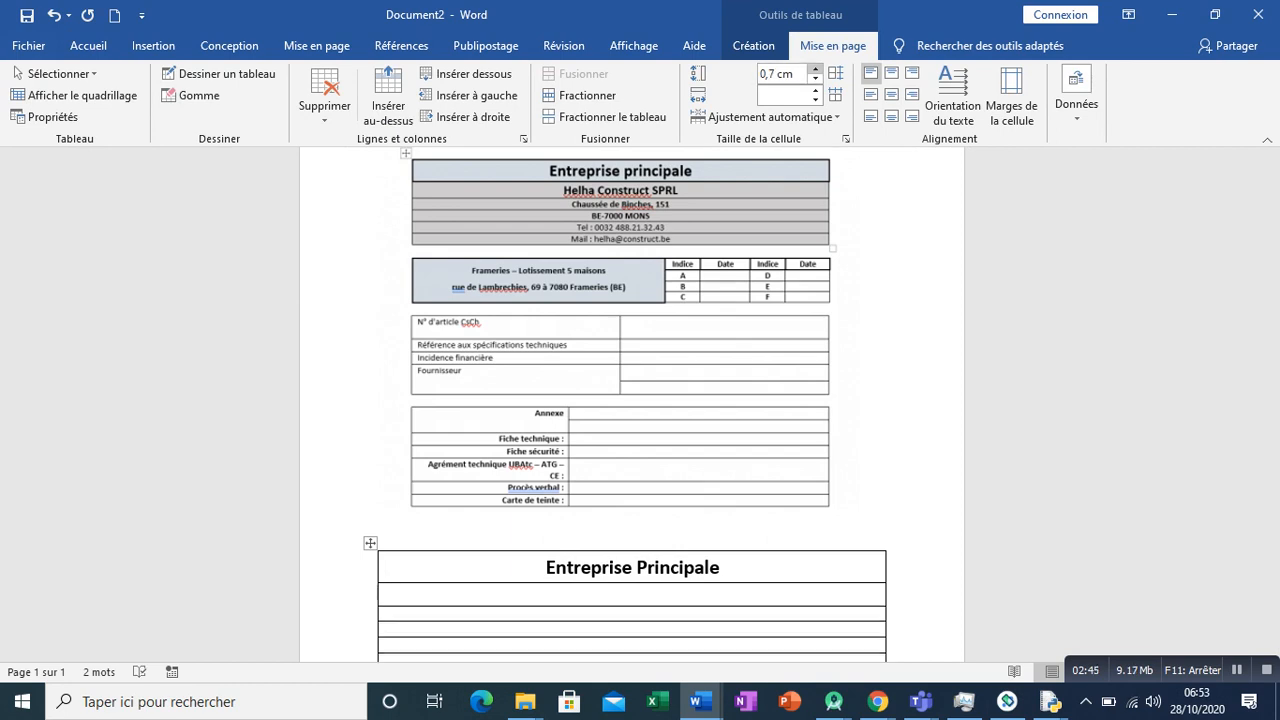
left_click(816, 69)
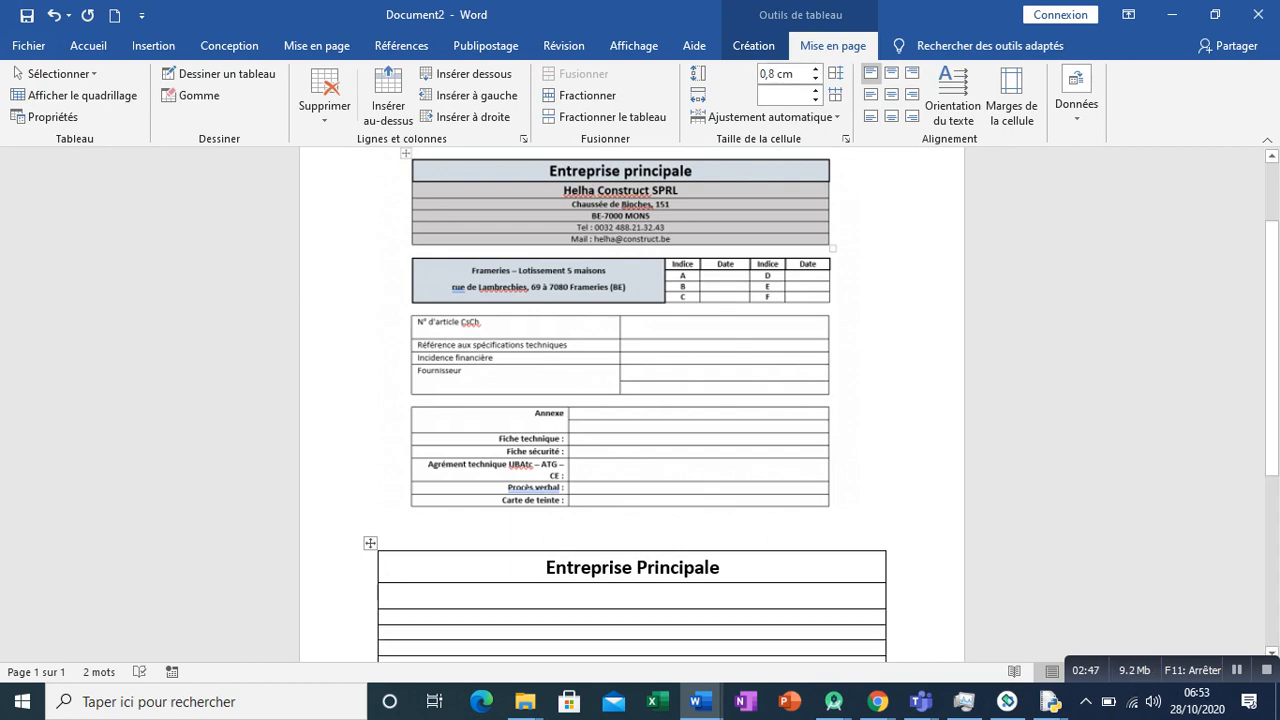
- Enter "Helha Construct SPRL" in the second row
type("Hel")
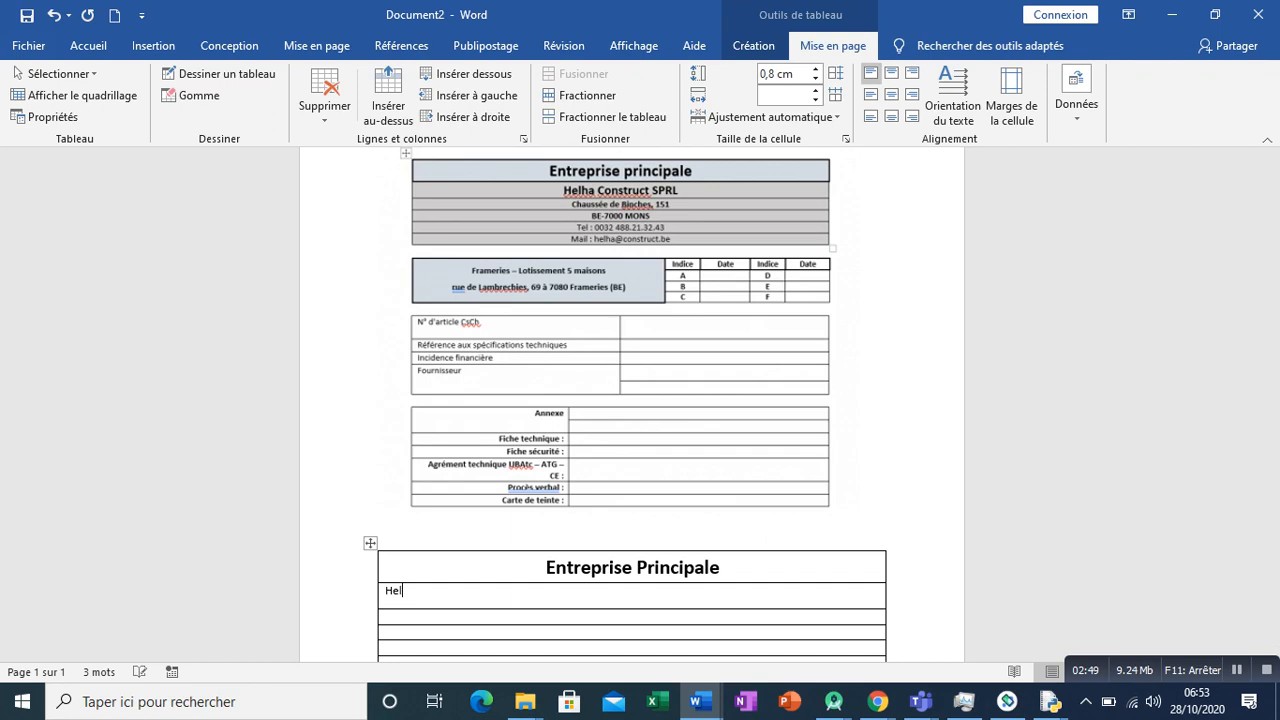
type("ha Construct SPRL")
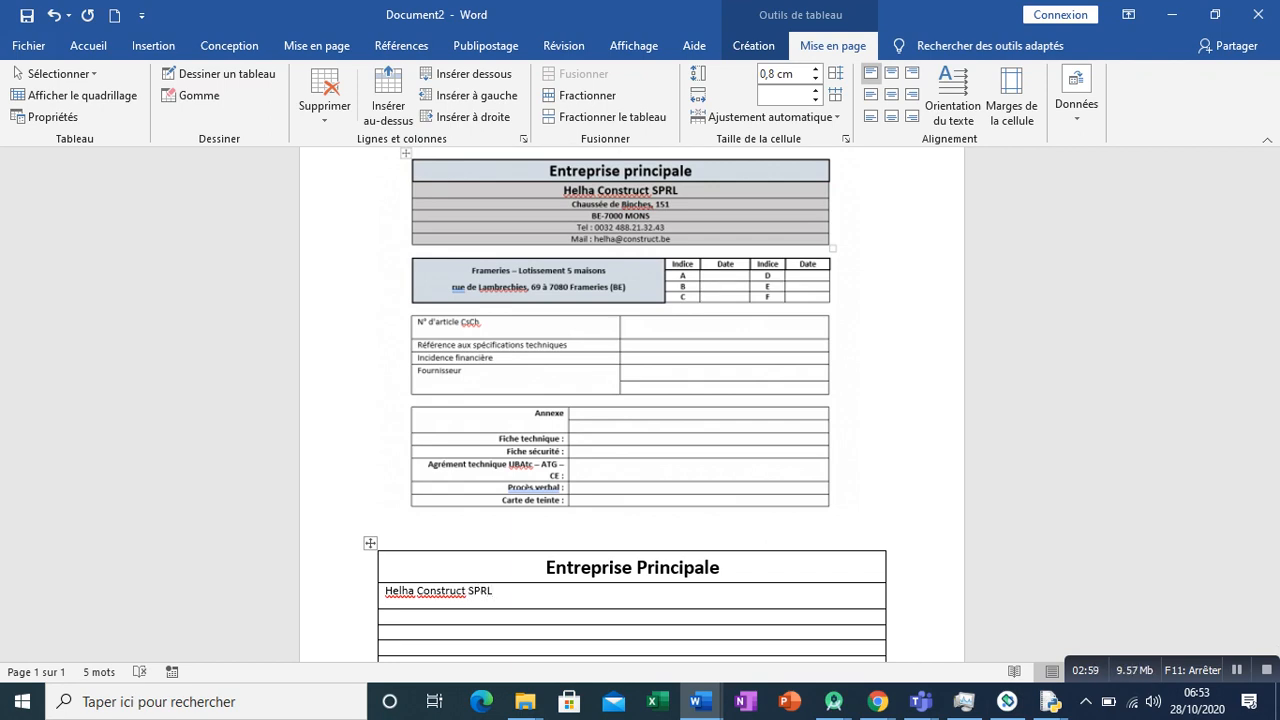
- Centre the "Helha Construct SPRL" line, make it bold, and enlarge it to 14 pt
triple_click(450, 591)
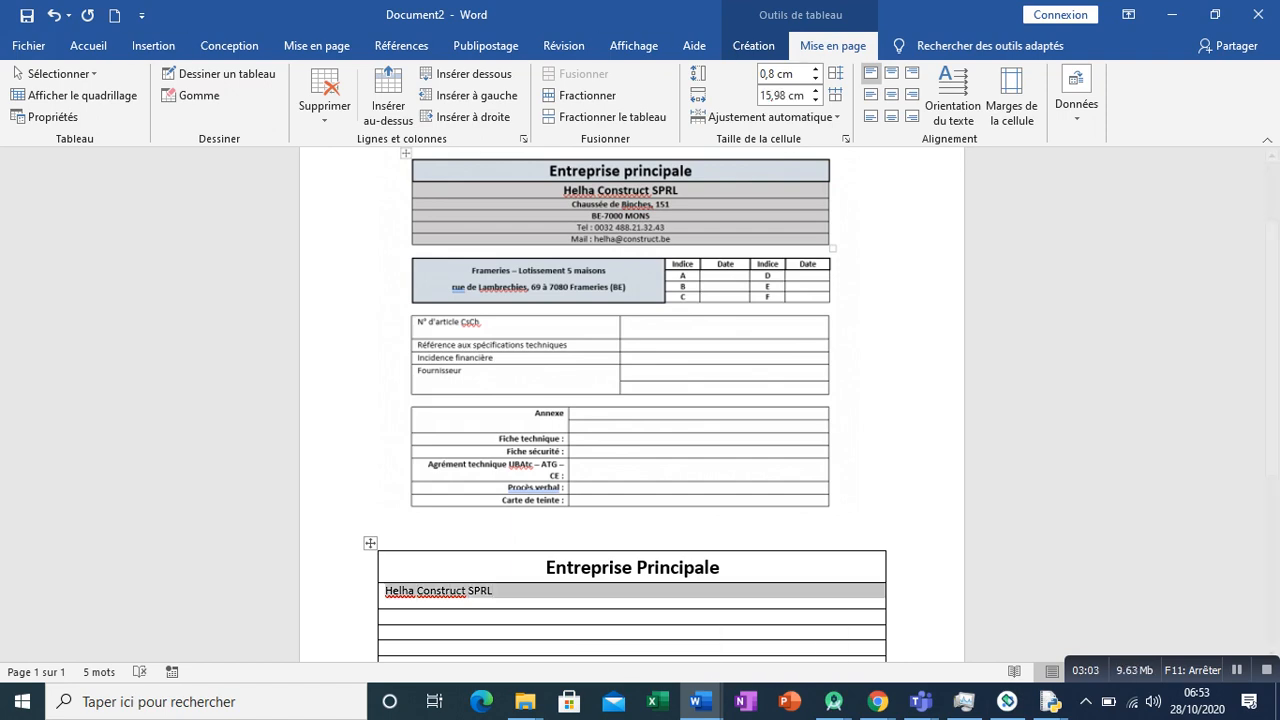
left_click(891, 94)
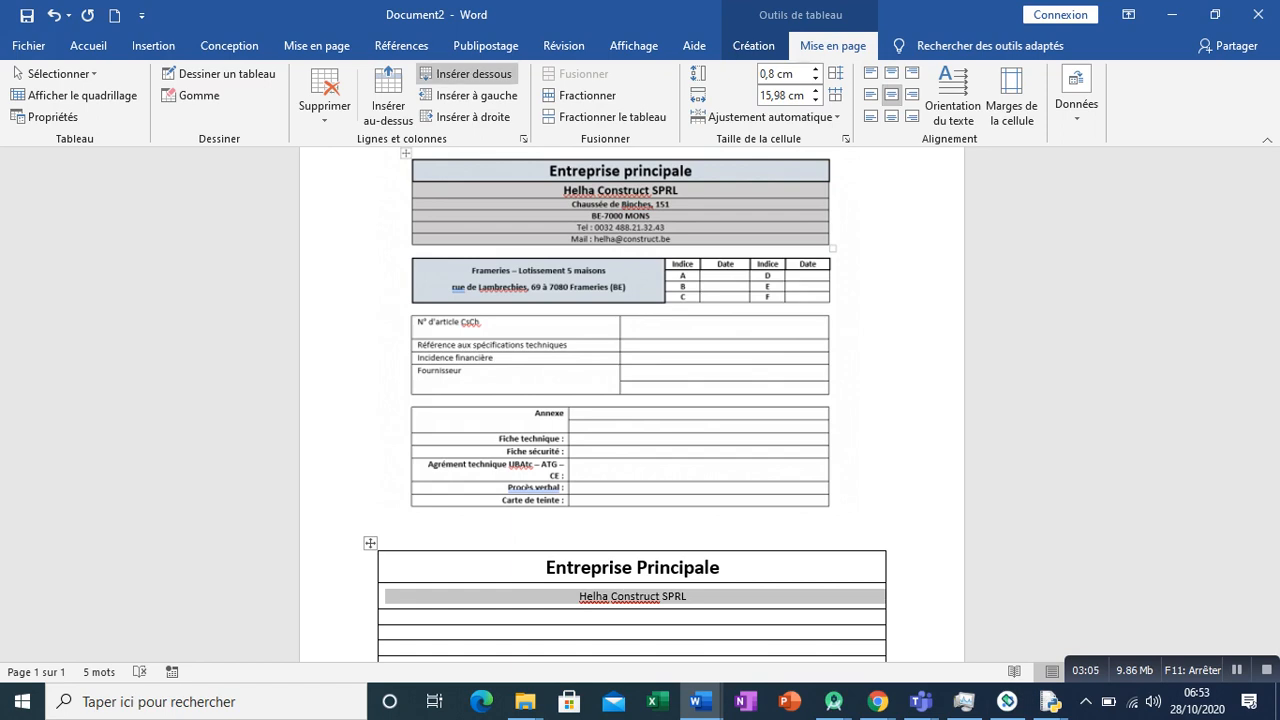
left_click(88, 45)
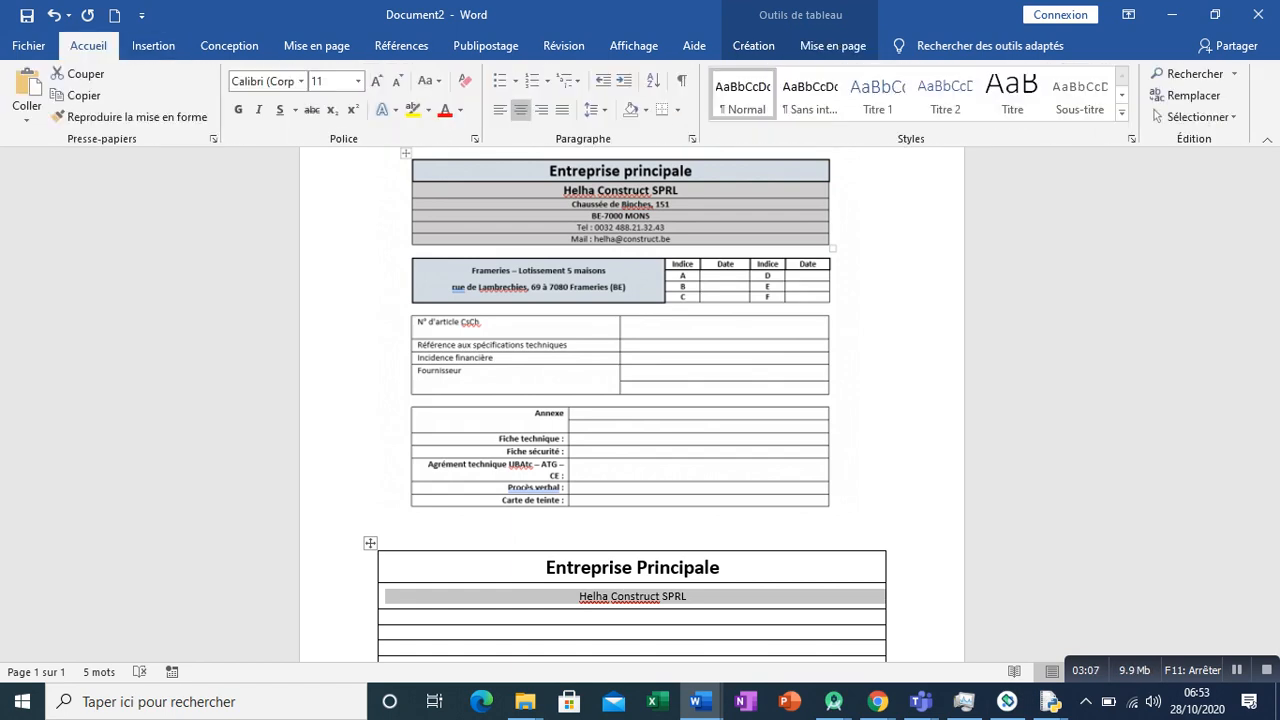
left_click(238, 109)
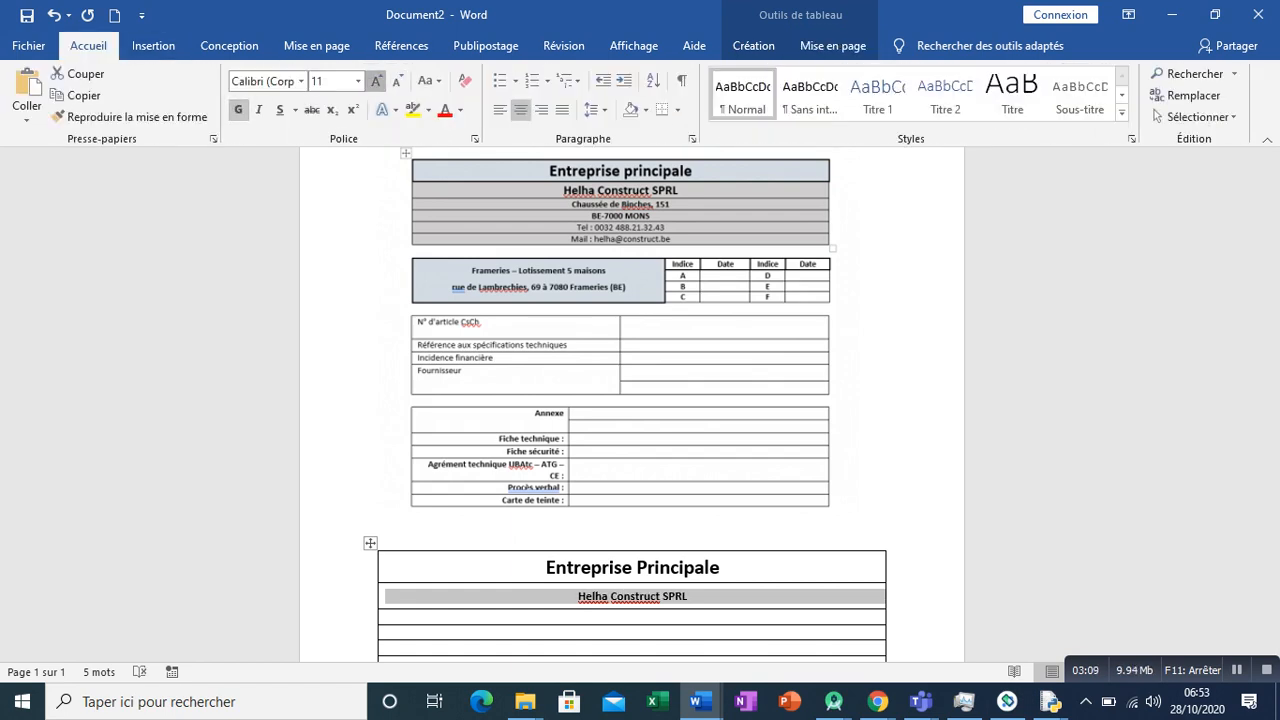
left_click(376, 80)
left_click(376, 80)
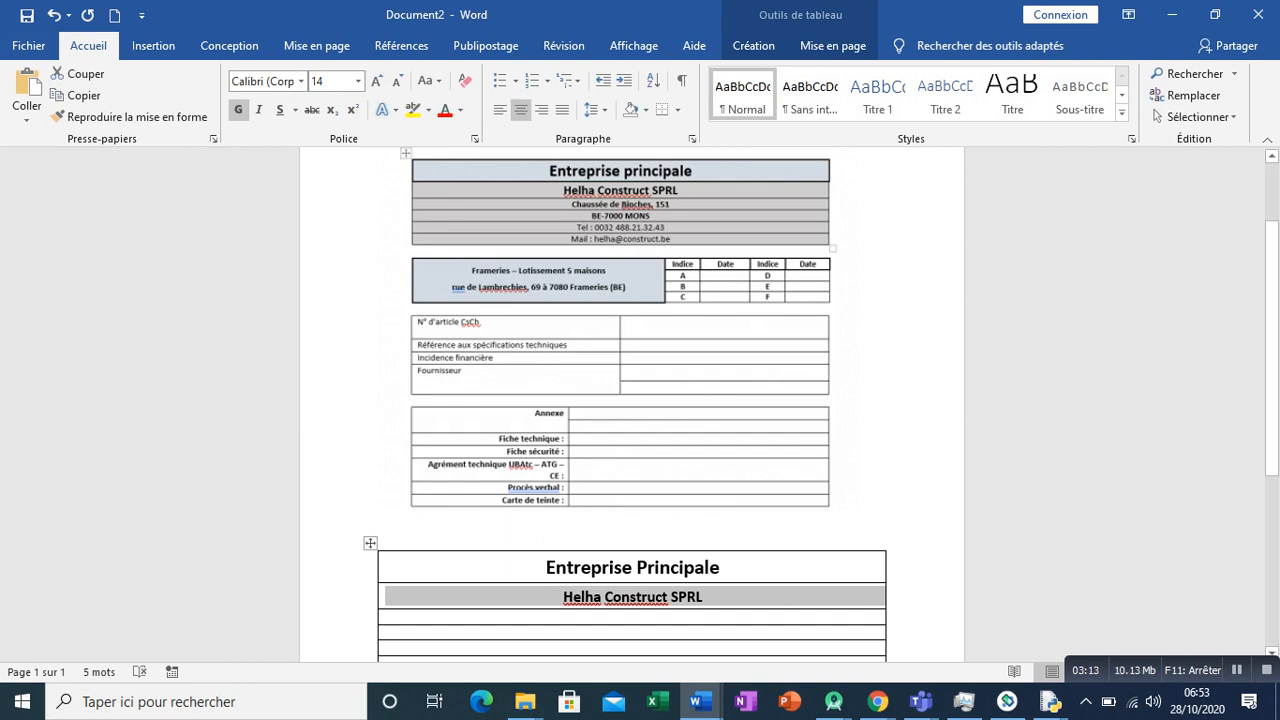
left_click(386, 617)
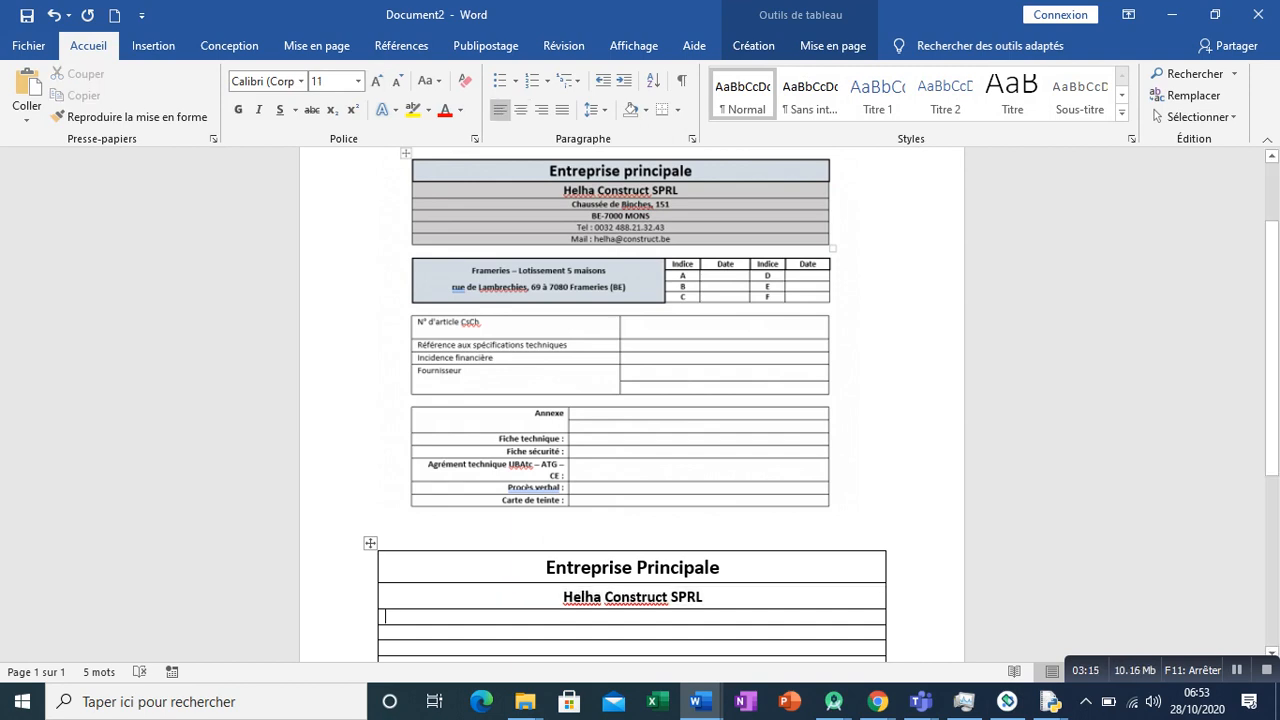
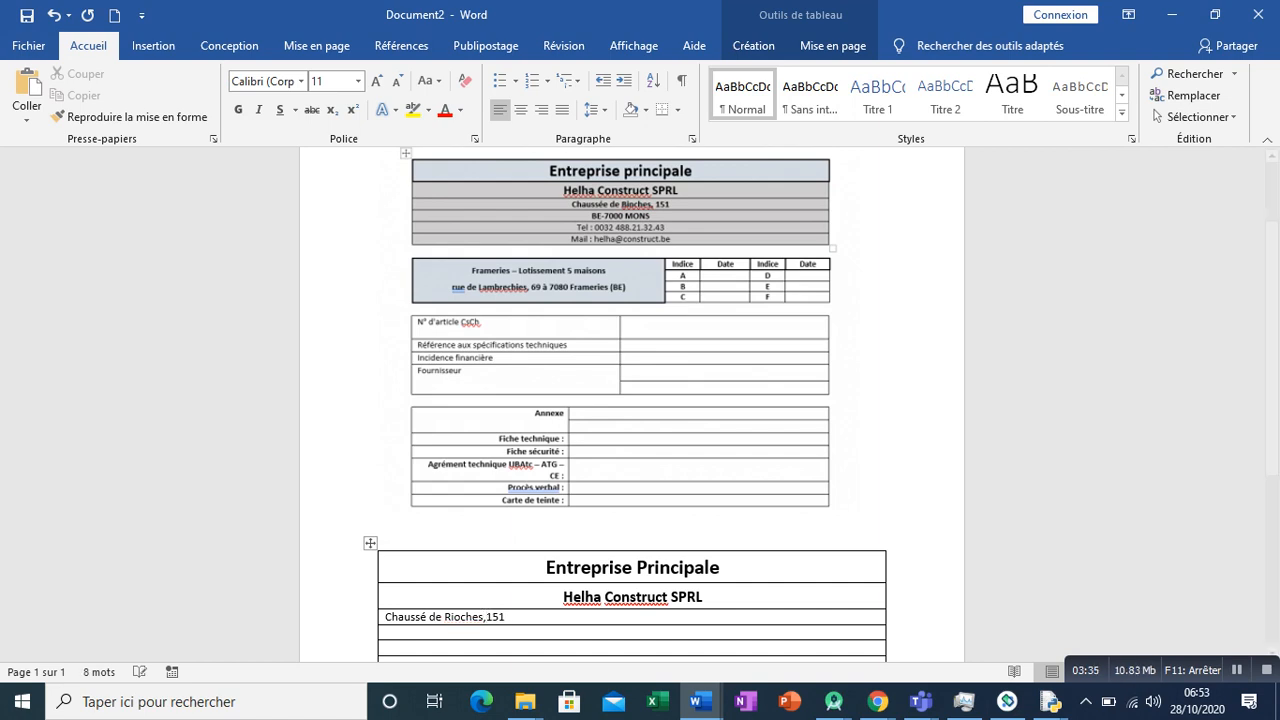
- Make the address line bold and centre it
triple_click(464, 617)
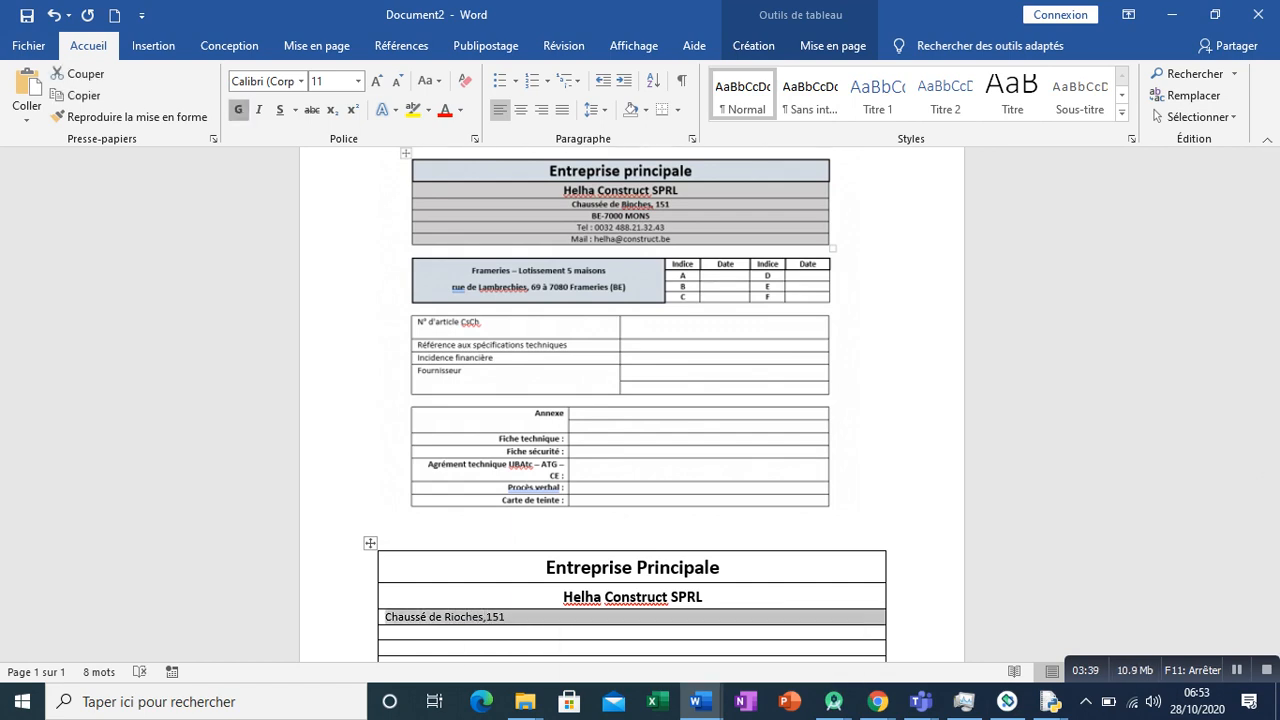
left_click(238, 109)
left_click(520, 109)
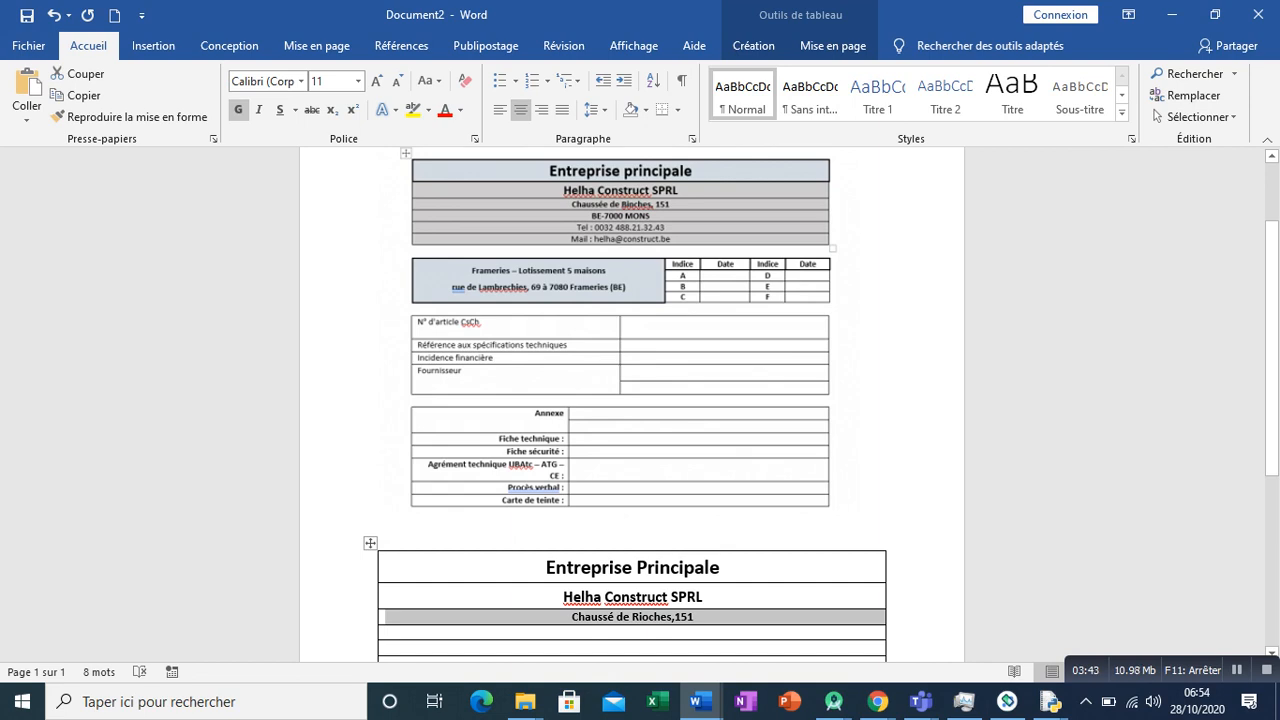
- Remove the left, right and inner vertical borders from the row above the seven-column section through Borders and Shading
left_click(386, 632)
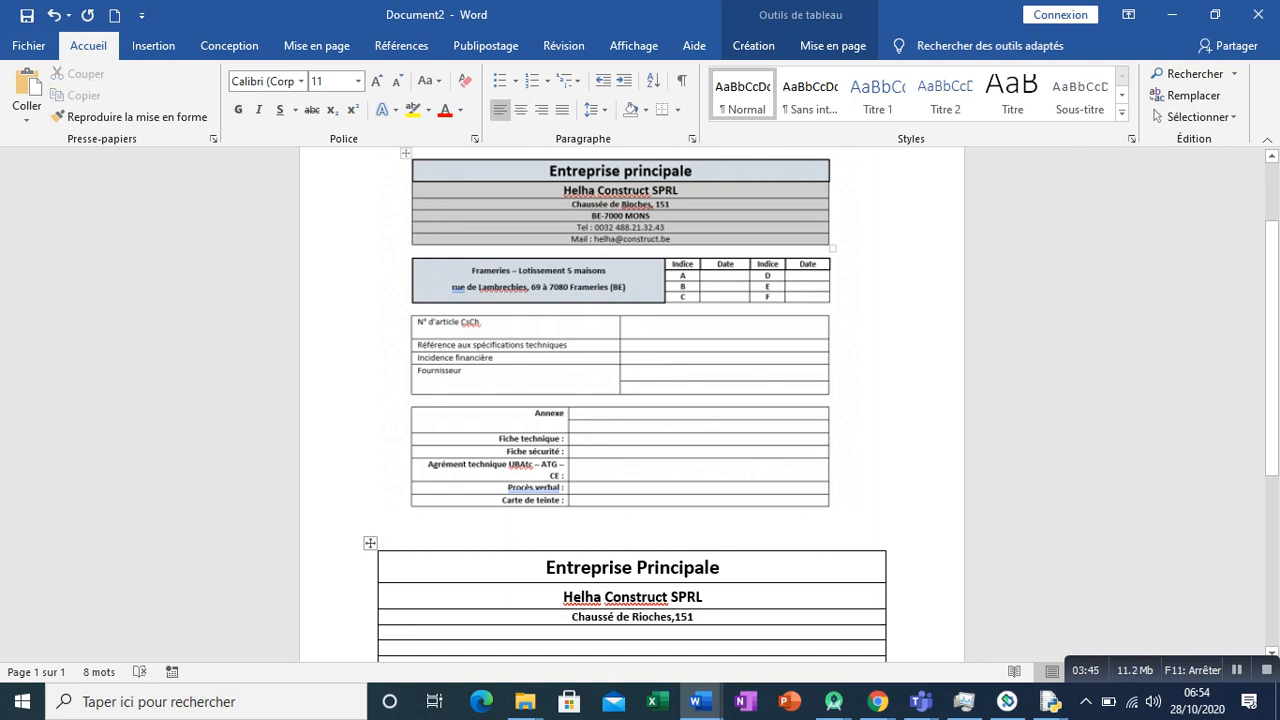
scroll(632, 404, "down", 1)
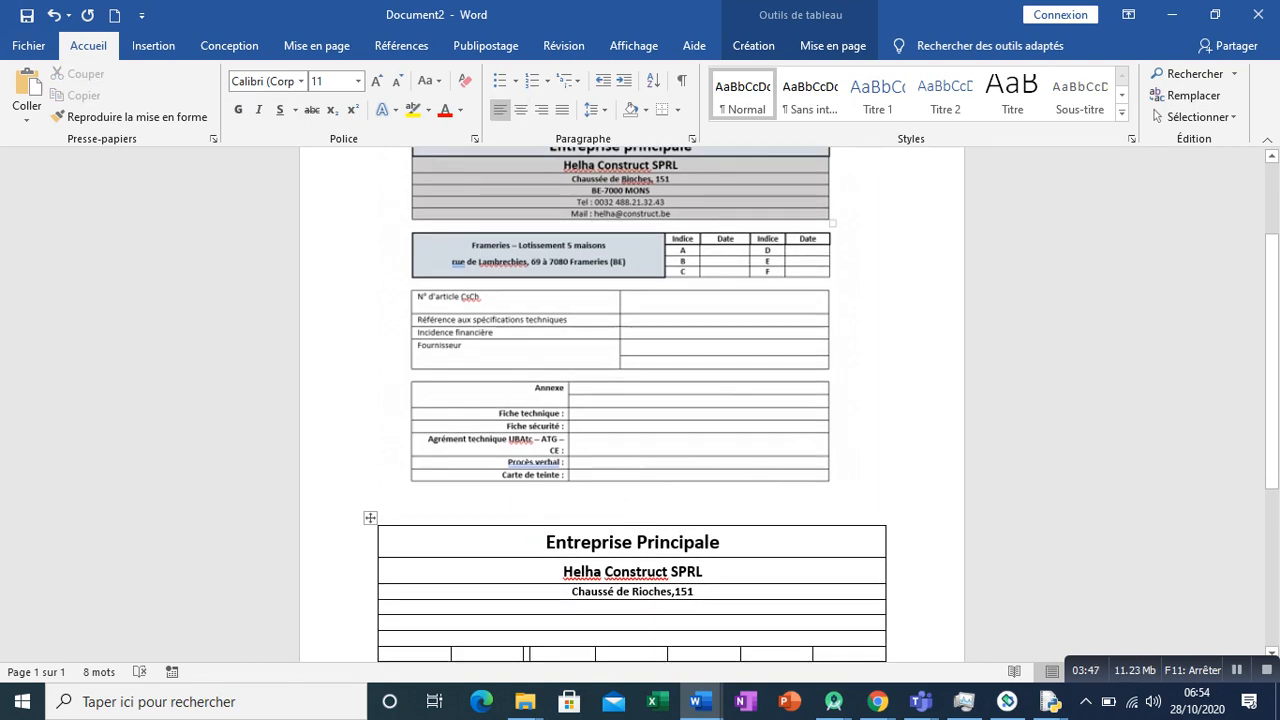
scroll(632, 404, "down", 1)
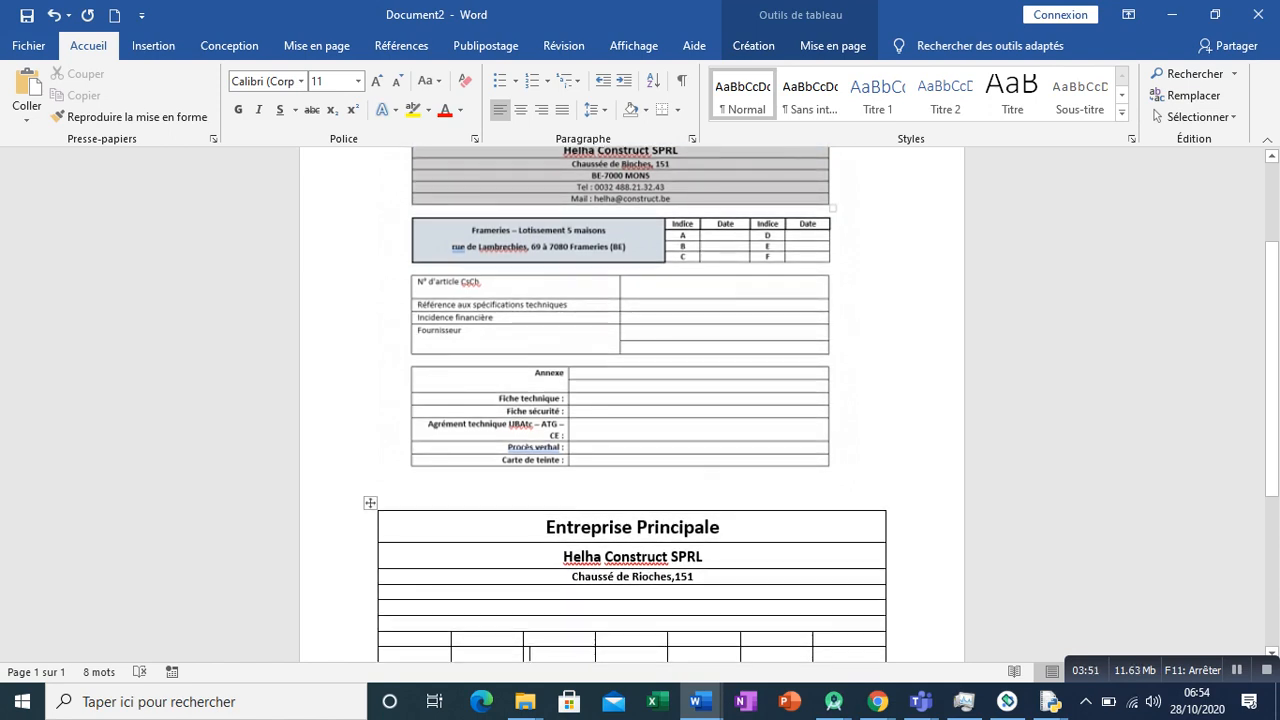
left_click_drag(400, 639, 850, 639)
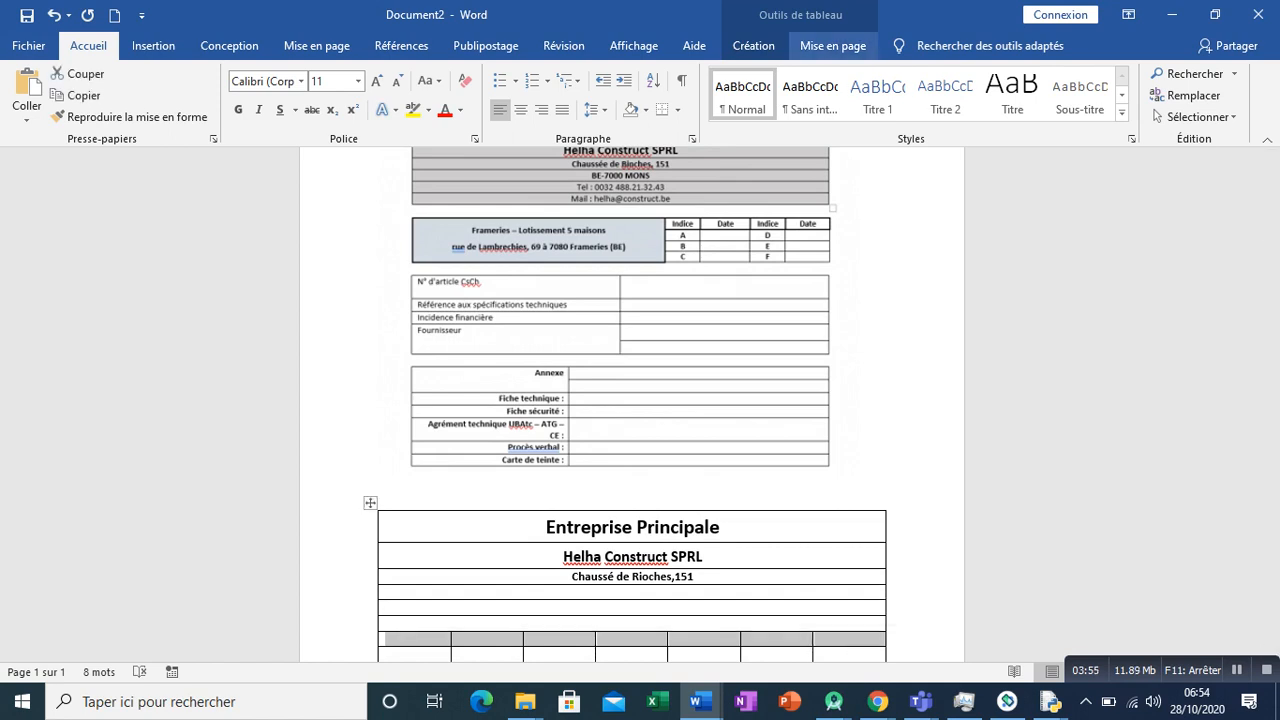
left_click(833, 45)
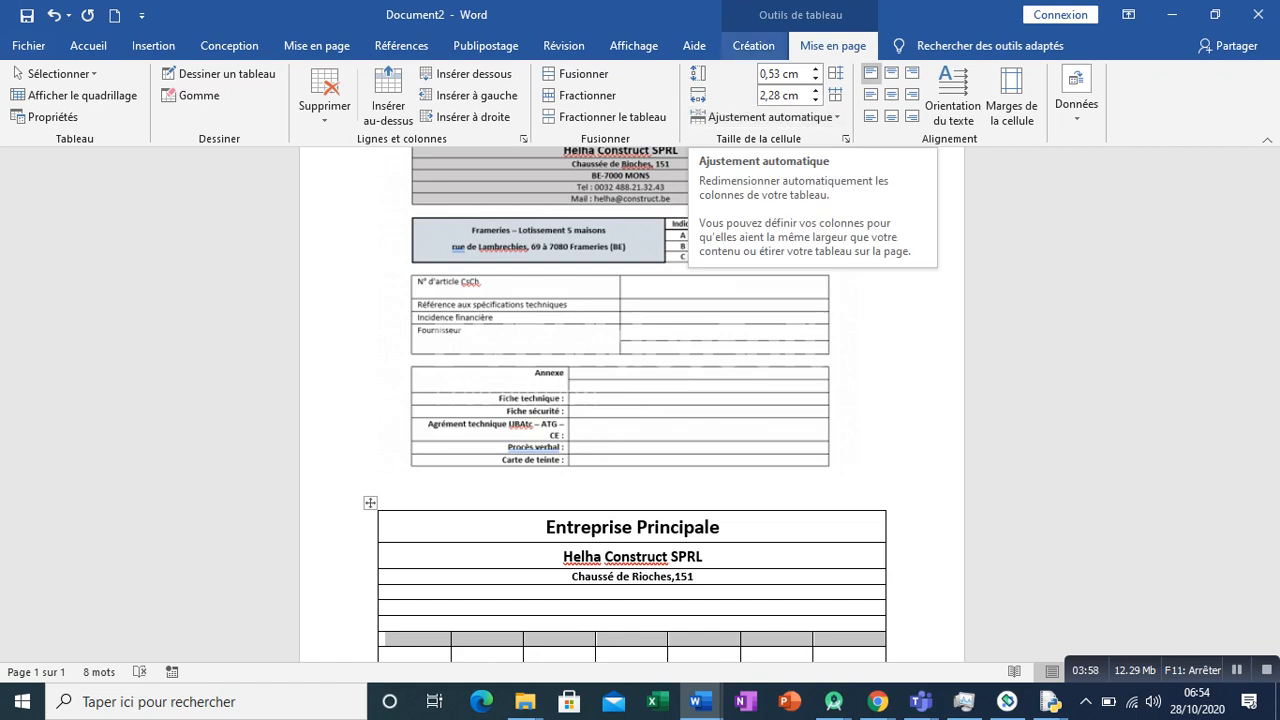
left_click(753, 45)
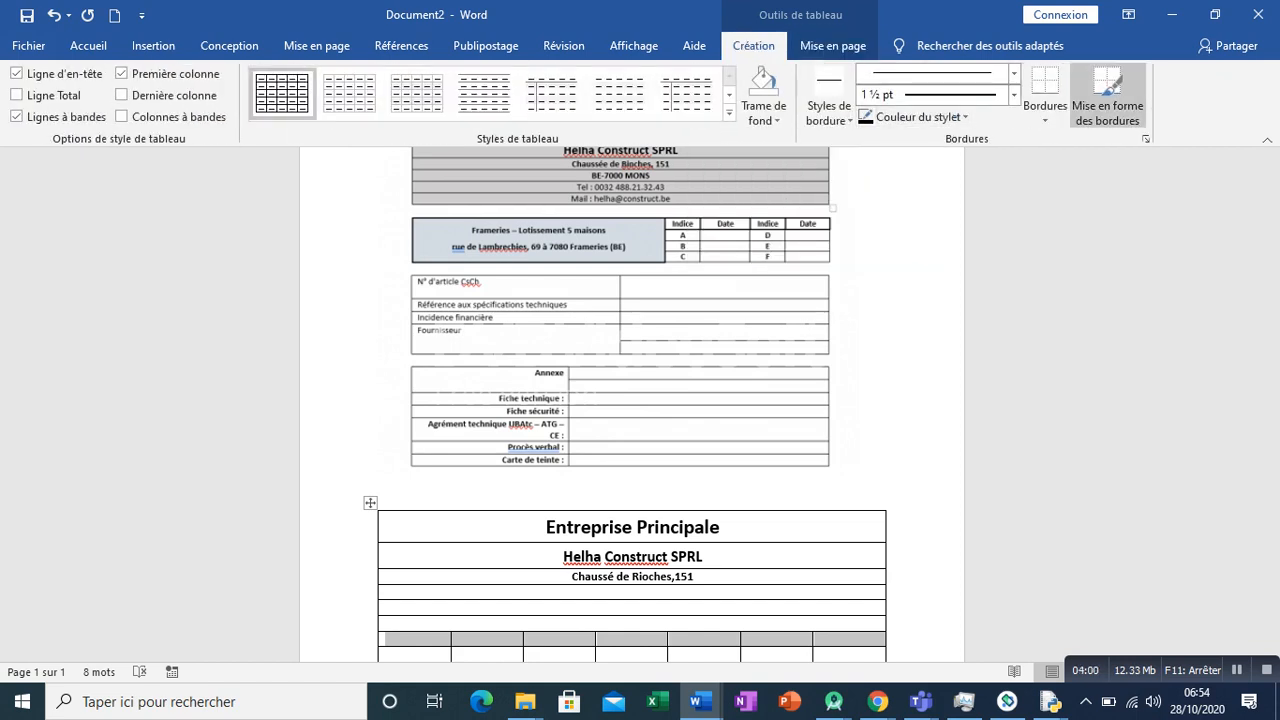
left_click(1045, 108)
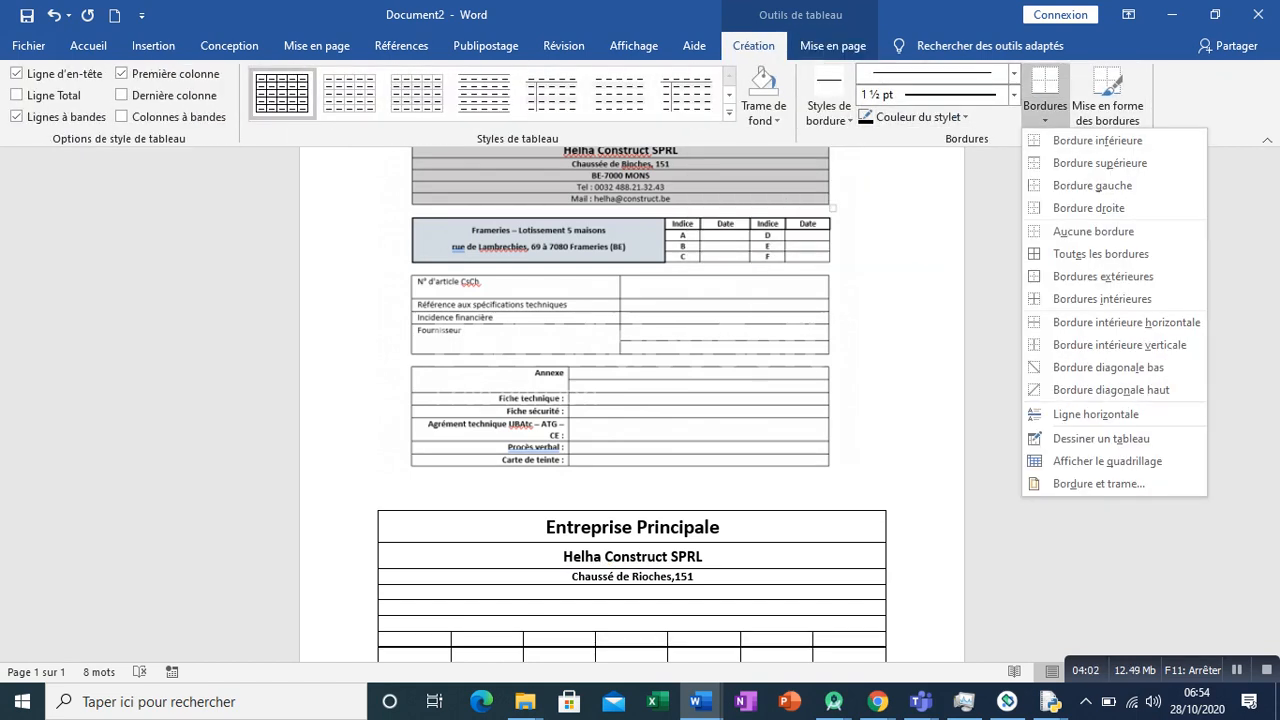
left_click(1098, 483)
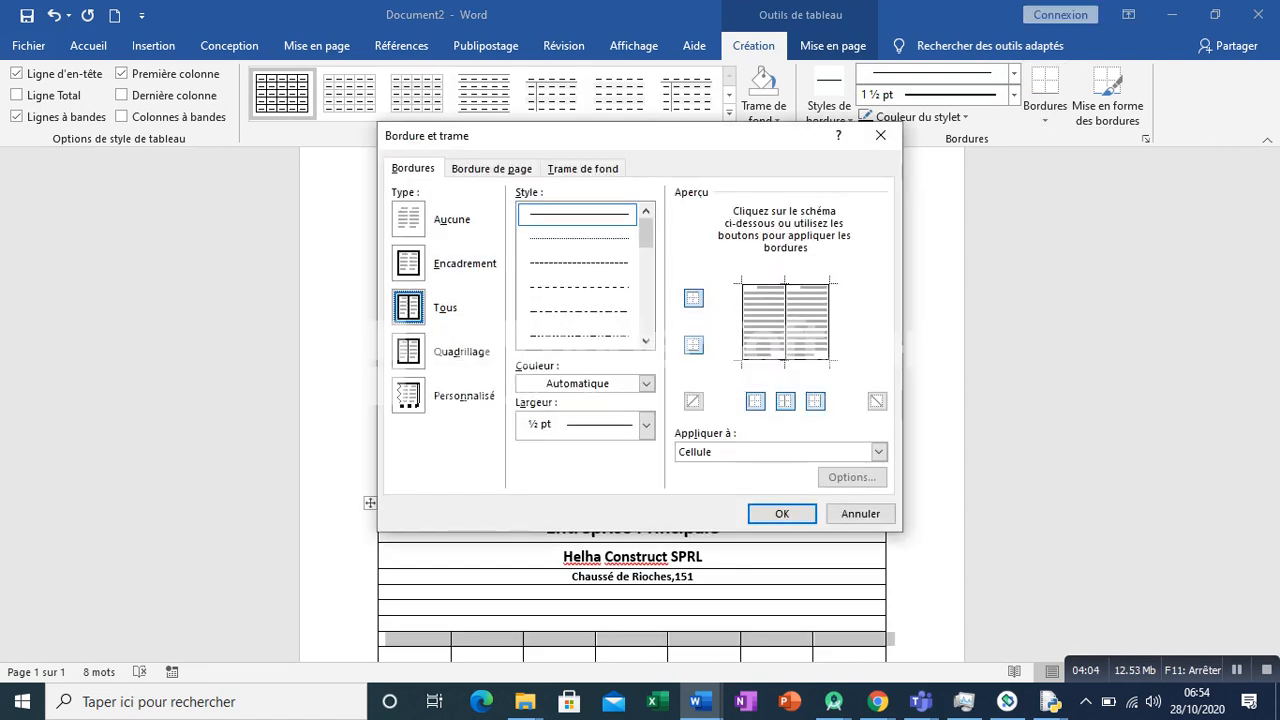
left_click(815, 401)
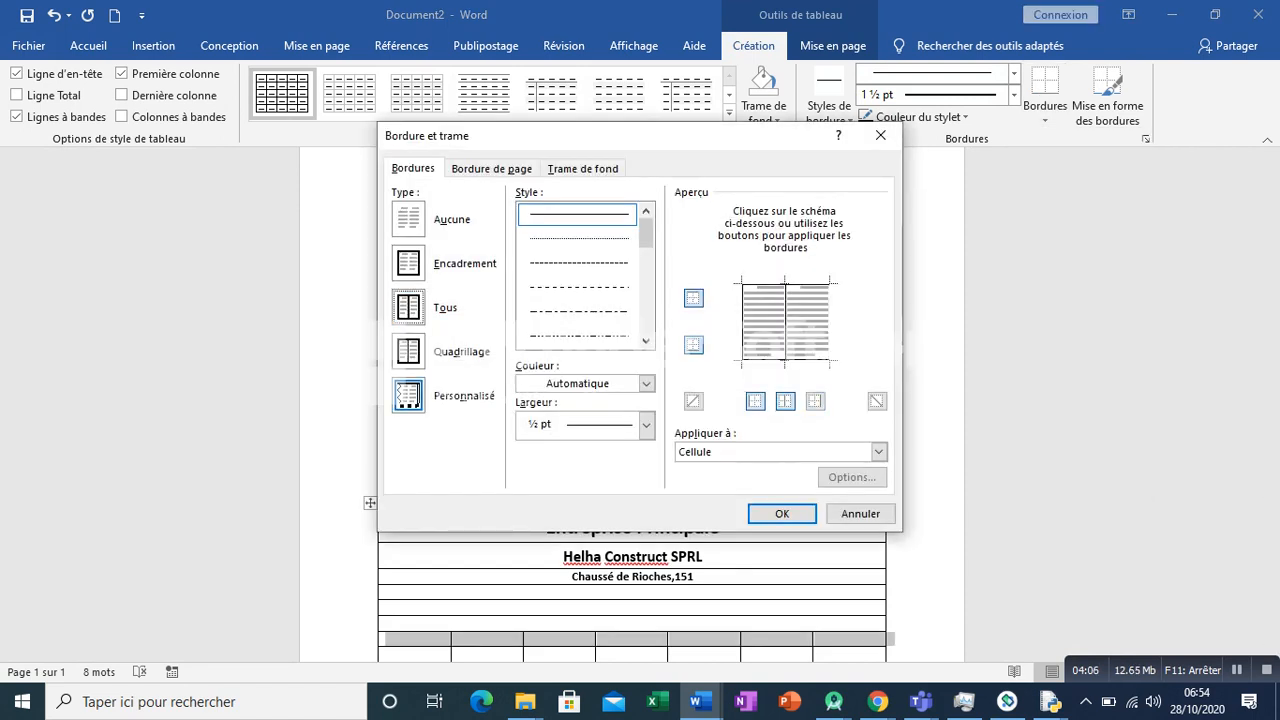
left_click(785, 401)
left_click(755, 401)
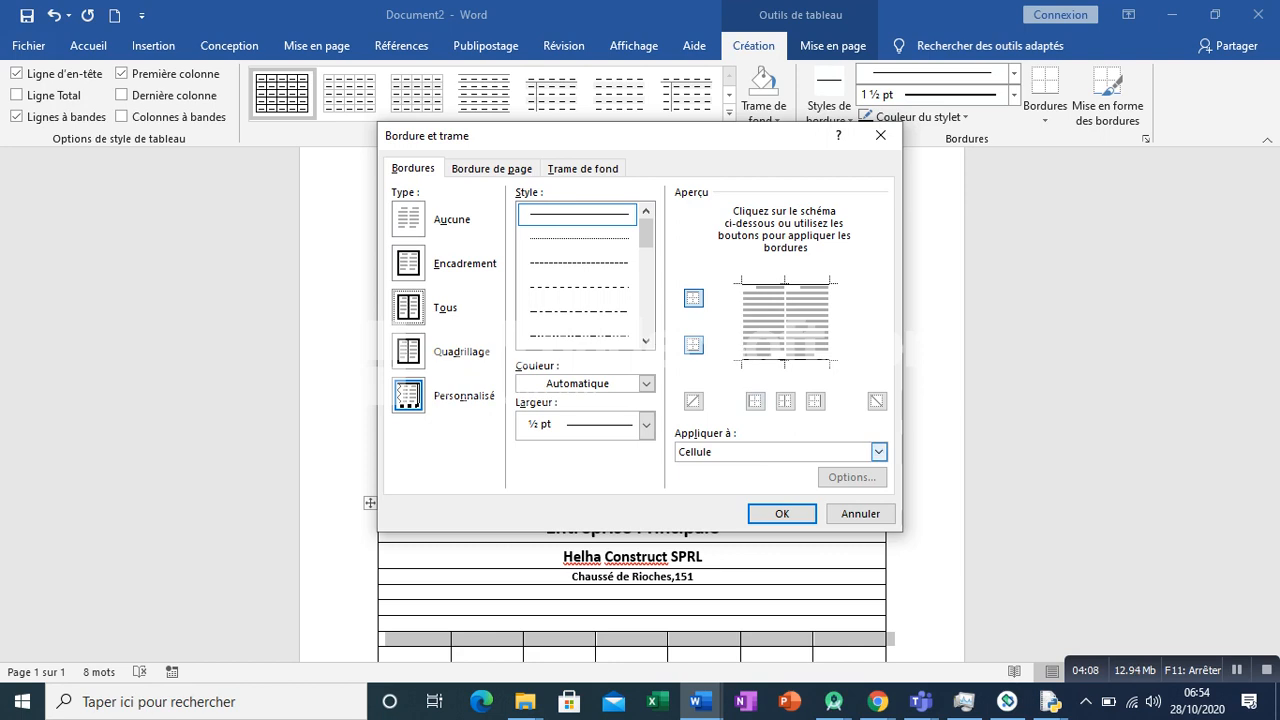
left_click(782, 513)
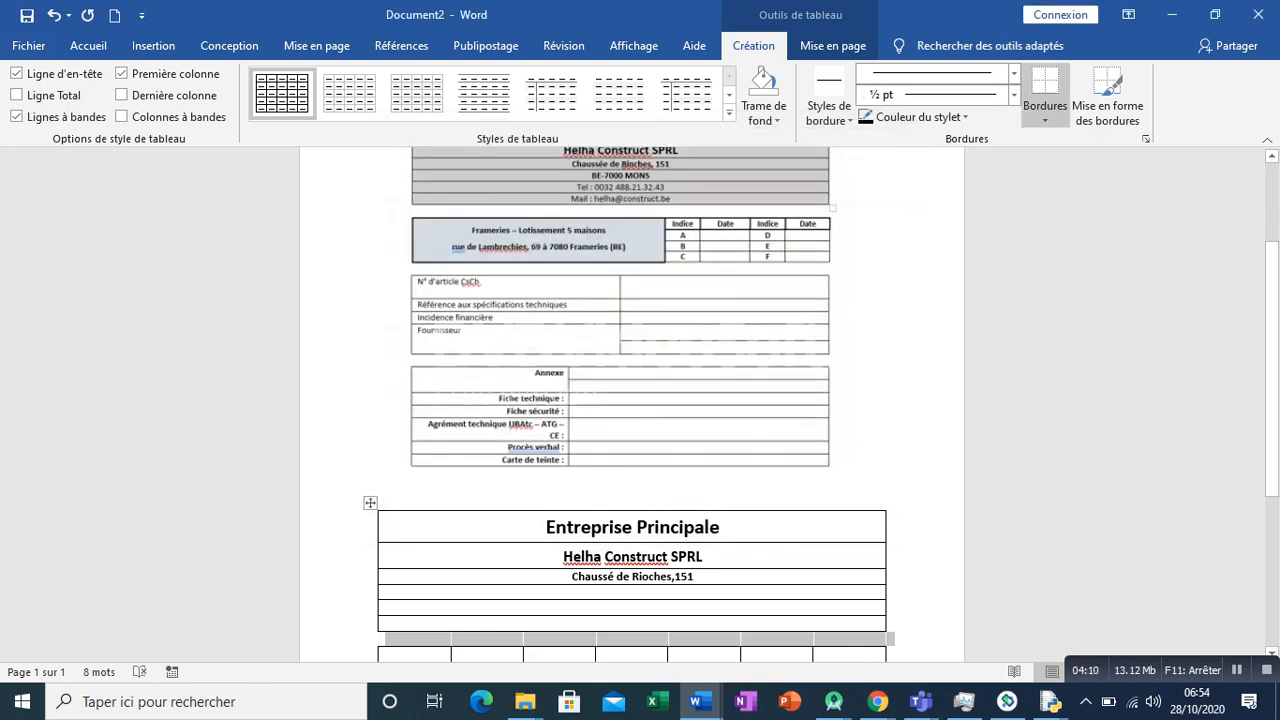
left_click(746, 654)
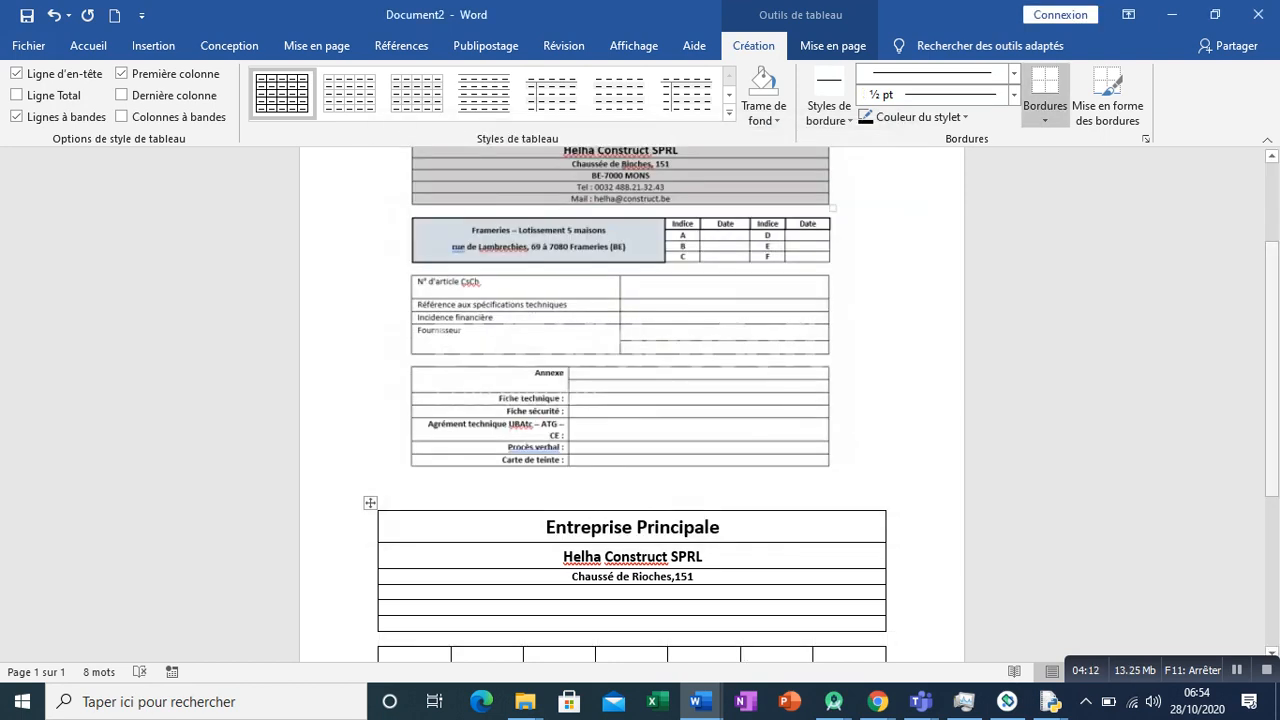
- Add Impression rapide (Quick Print) to the Quick Access Toolbar
scroll(632, 400, "down", 3)
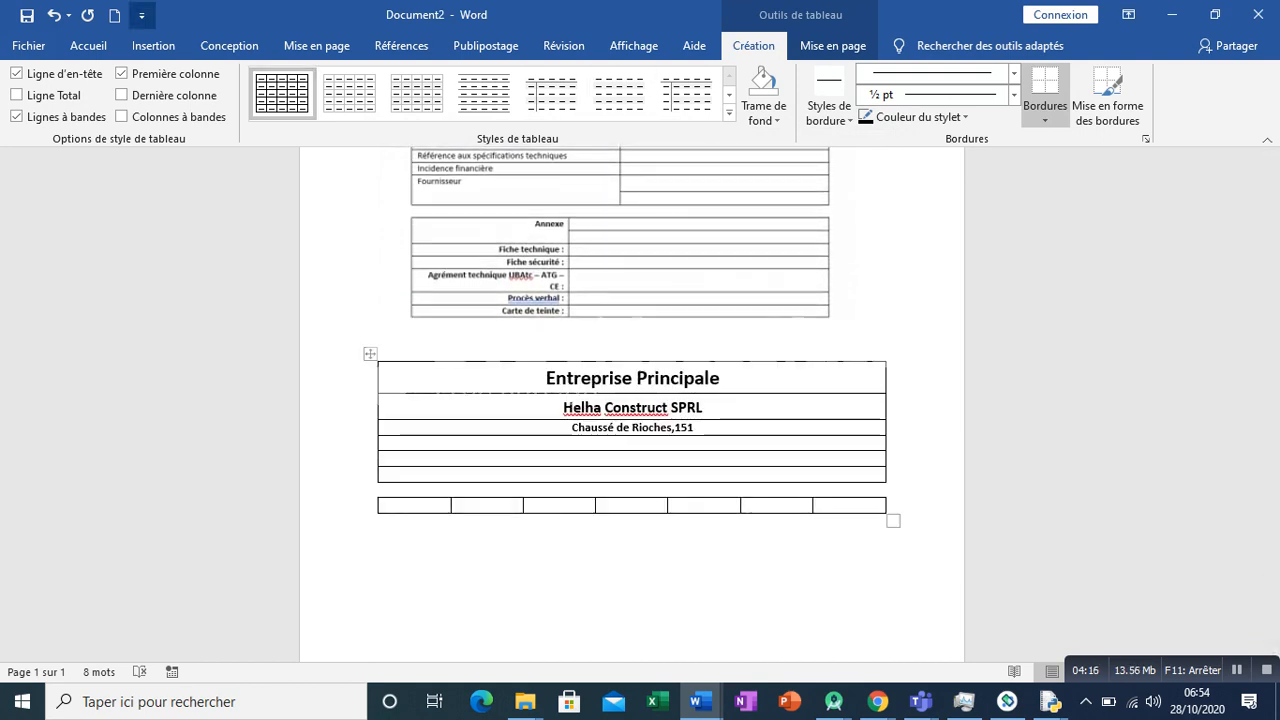
left_click(141, 15)
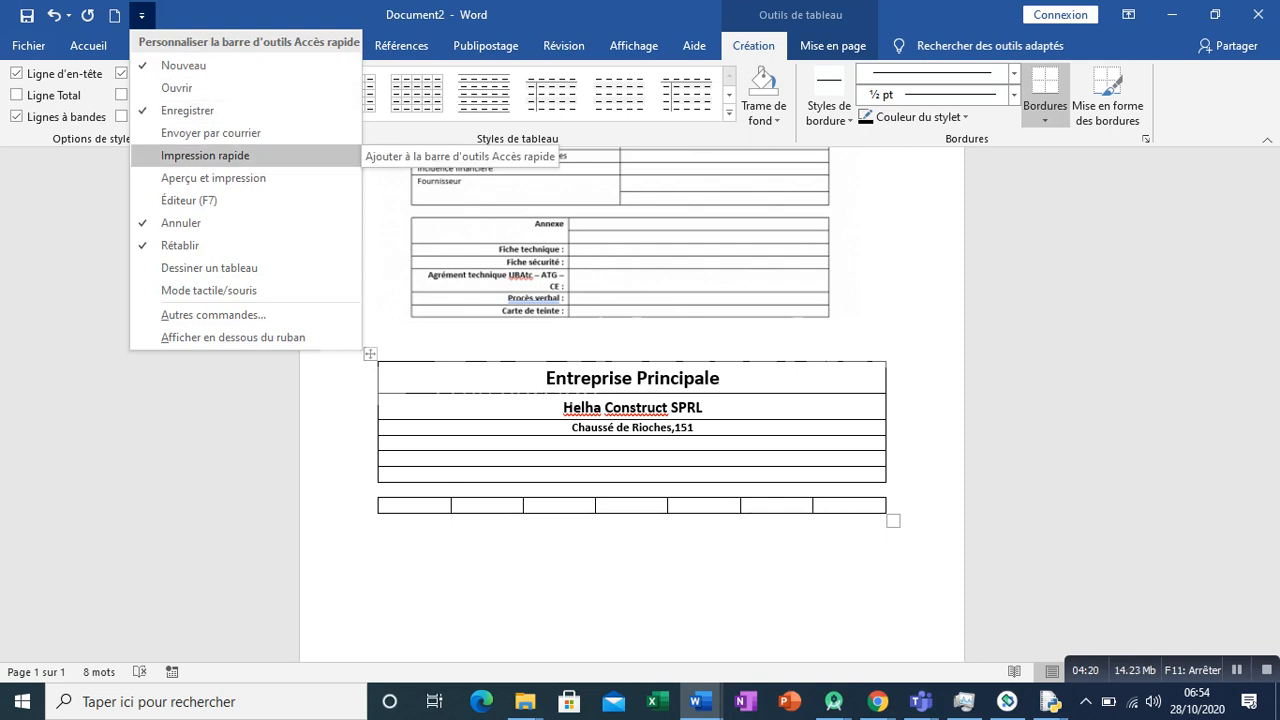
left_click(205, 155)
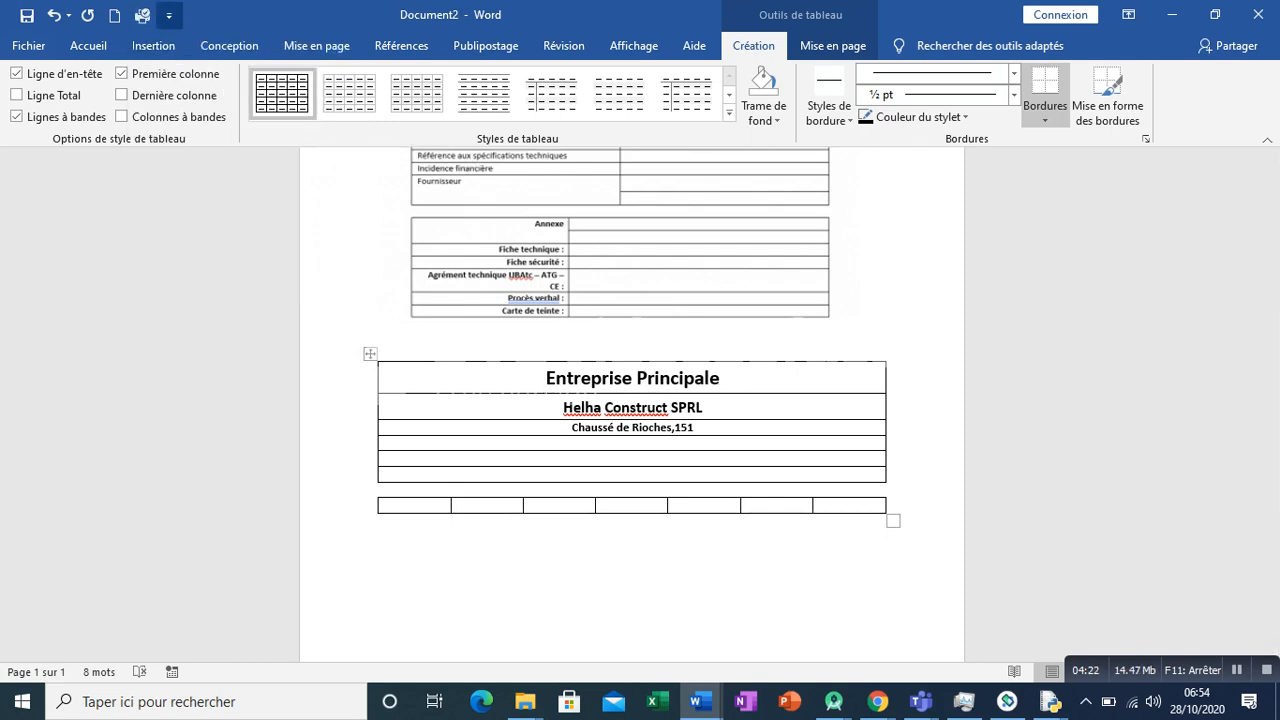
- Add Aperçu et impression to the Quick Access Toolbar and open the print preview, then return to the document
left_click(169, 15)
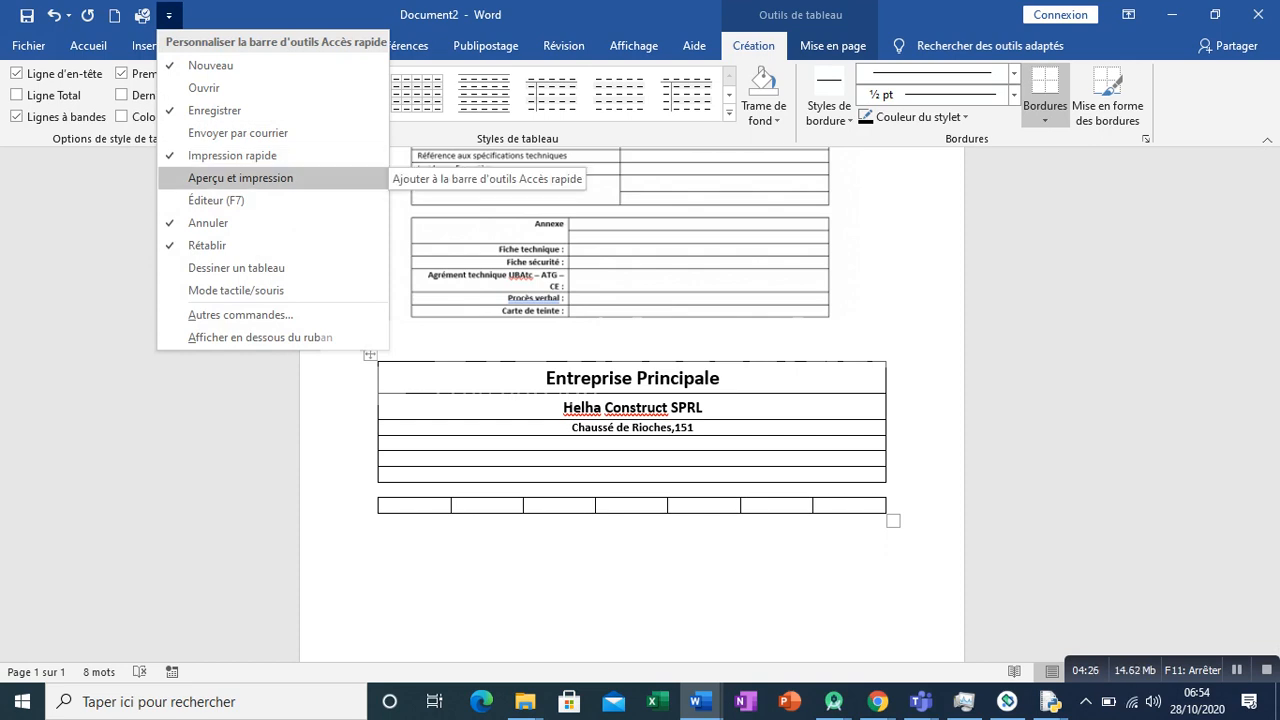
left_click(240, 177)
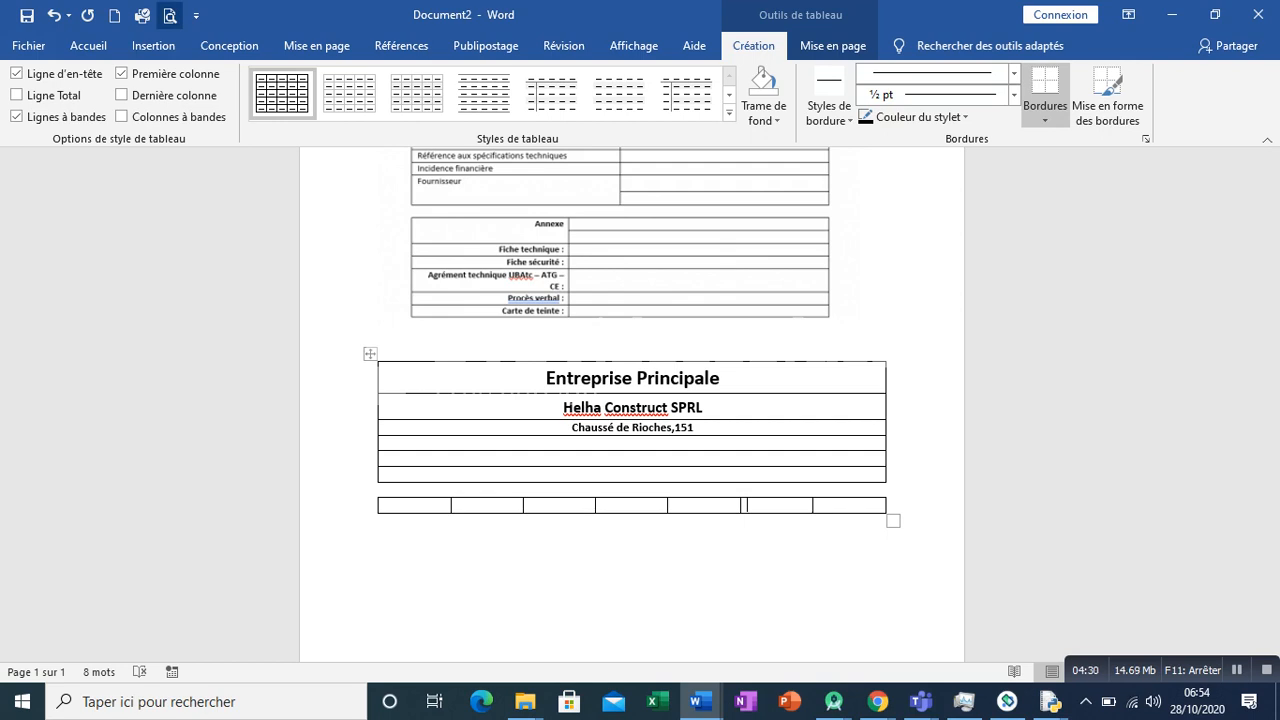
left_click(170, 15)
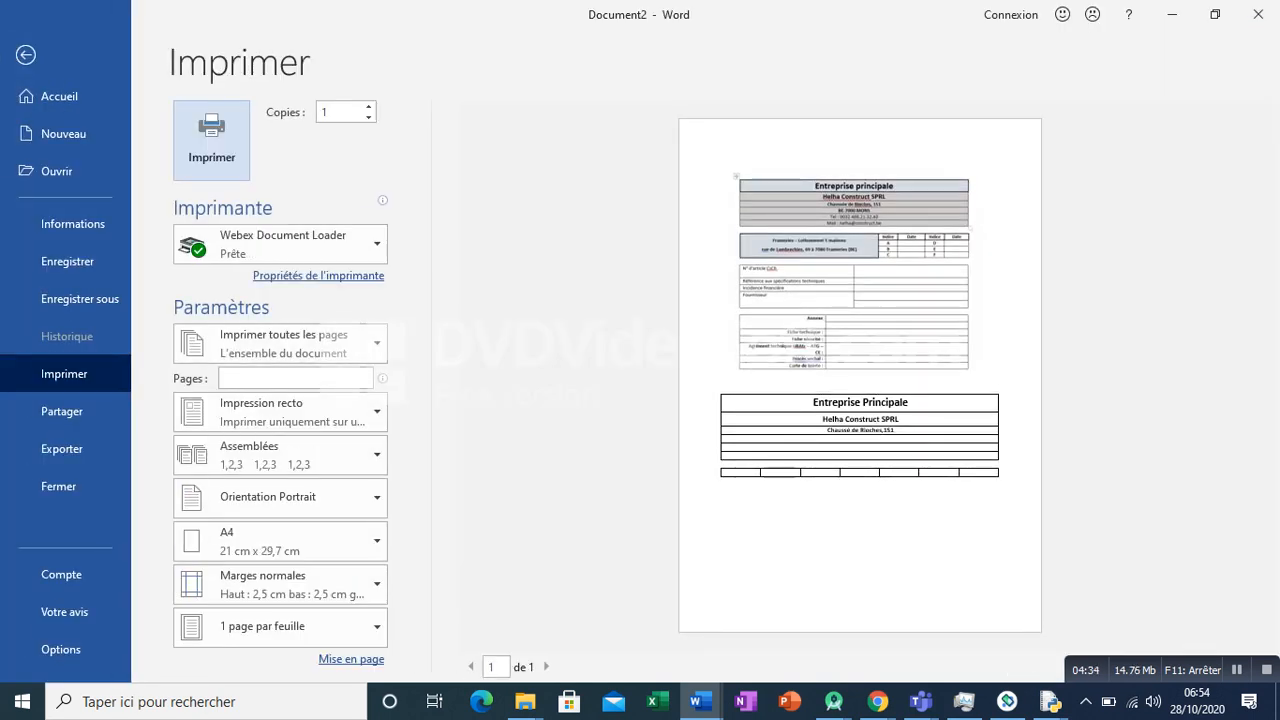
key("Escape")
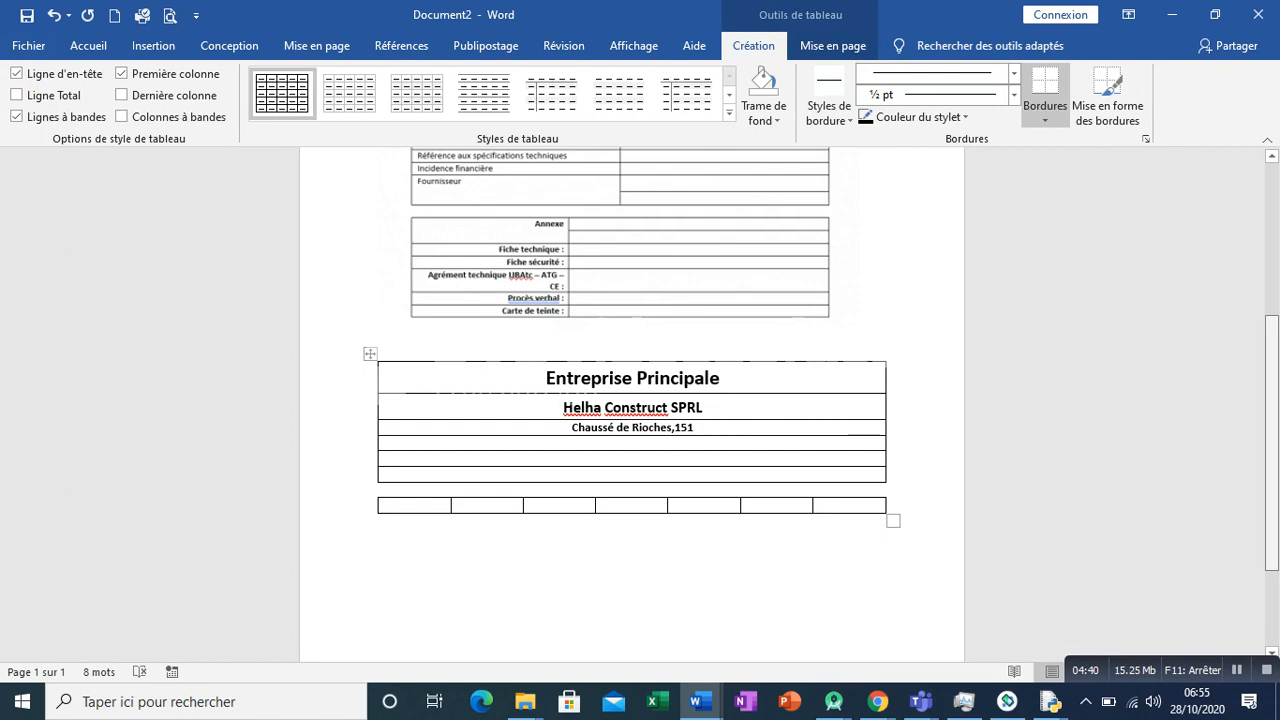
scroll(632, 400, "up", 3)
scroll(632, 400, "down", 1)
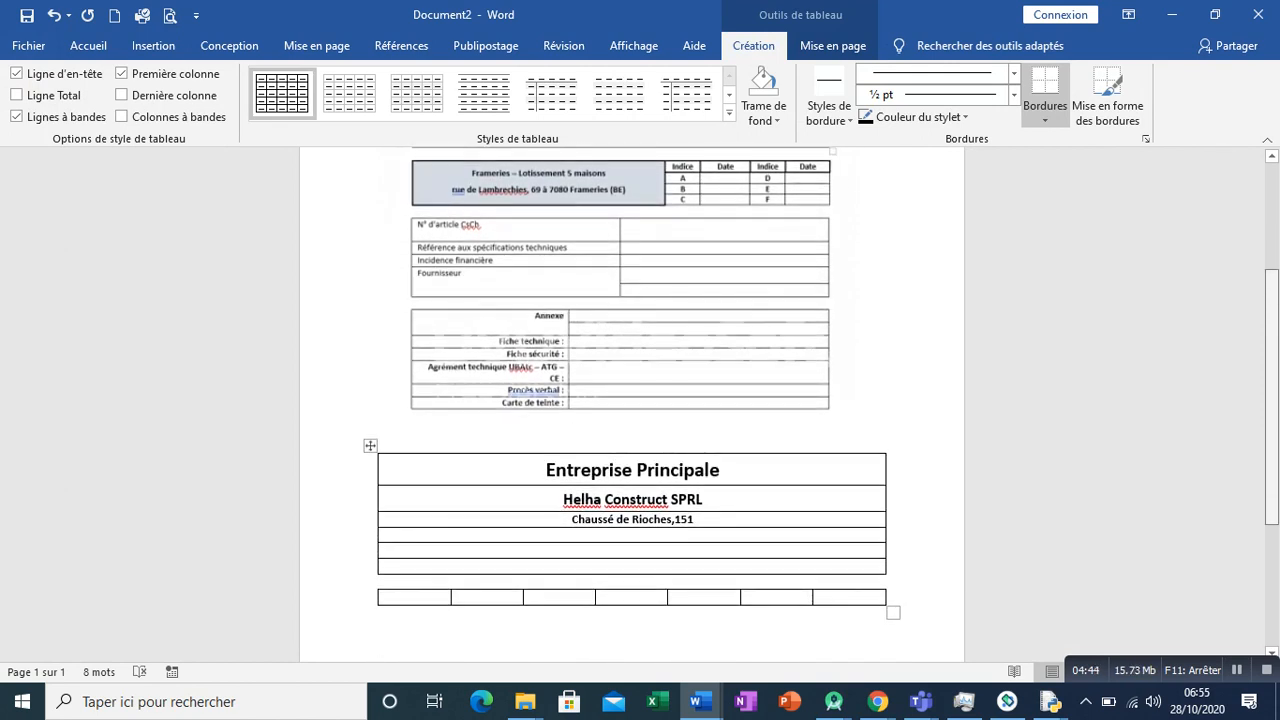
left_click_drag(820, 590, 820, 604)
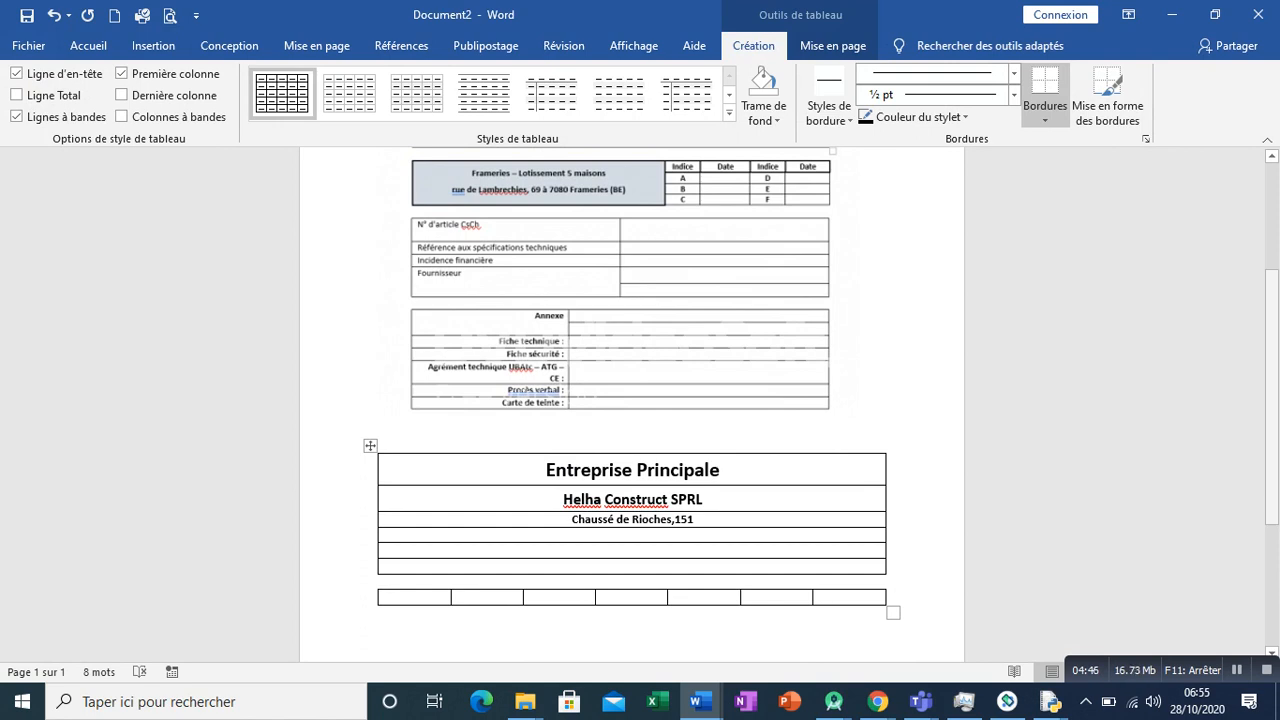
key("ctrl+z")
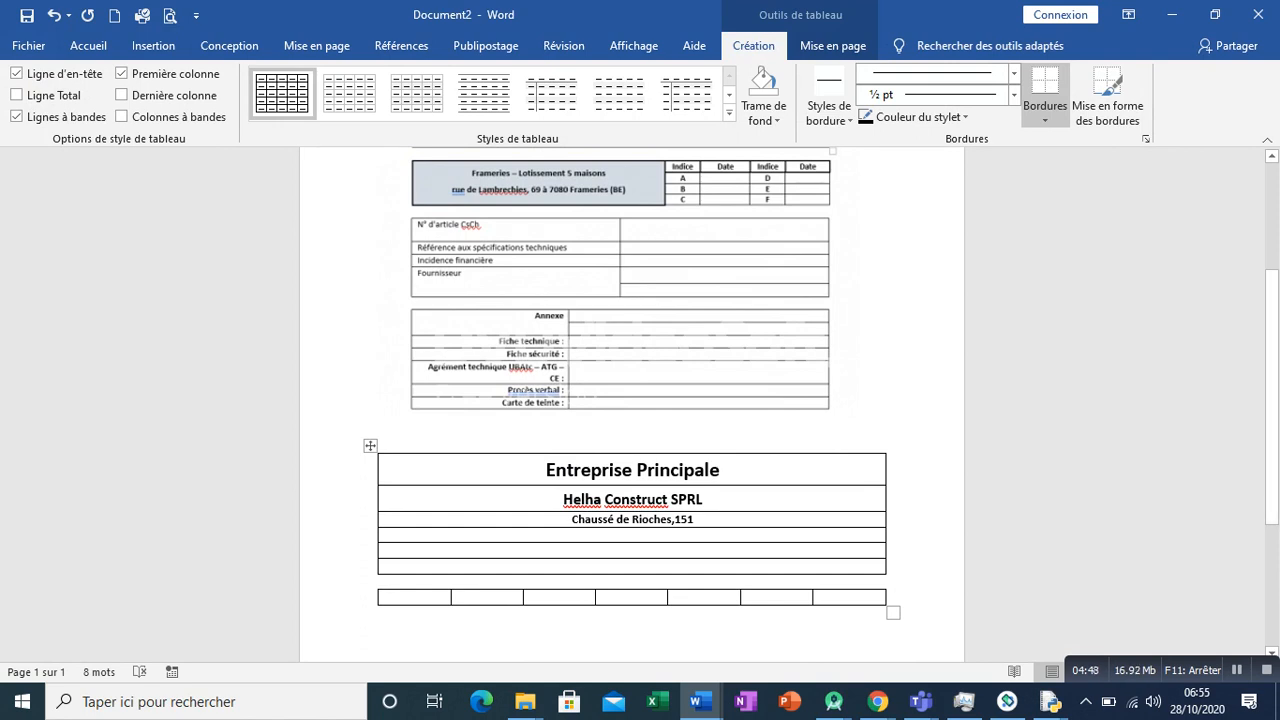
- Extend the seven-column table to six rows
key("Tab")
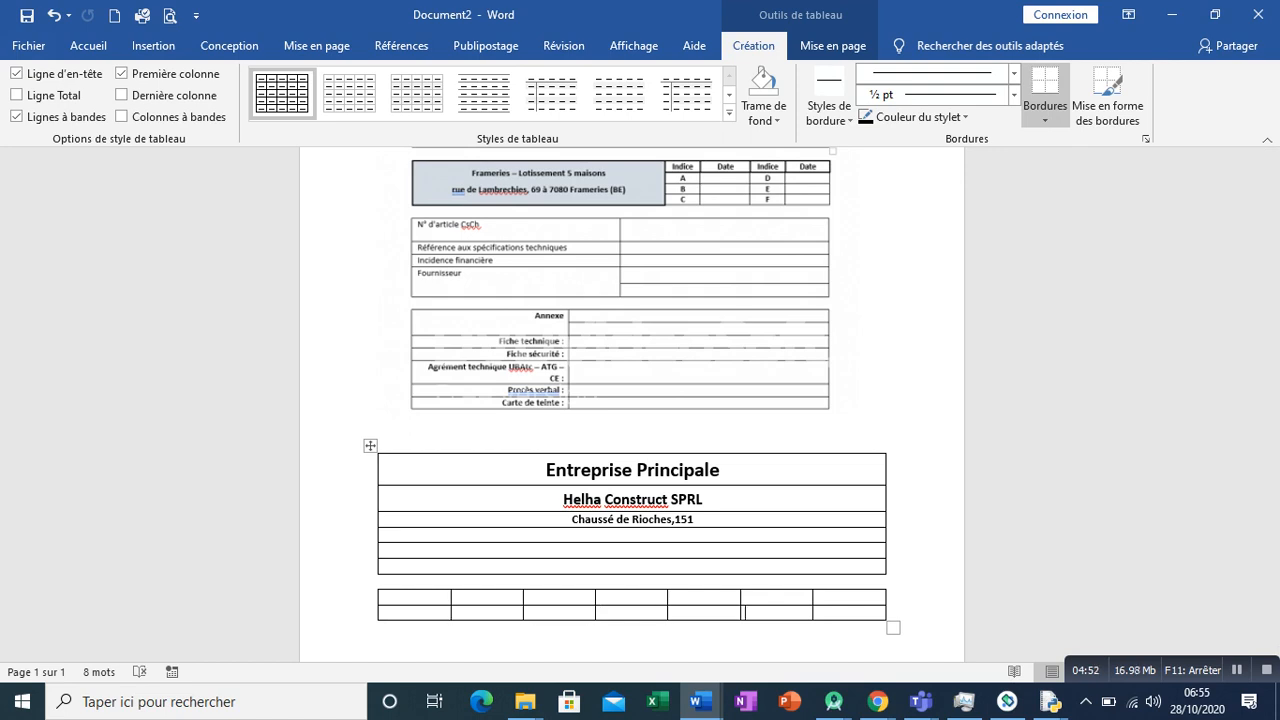
key("Tab")
key("Tab")
key("Tab")
key("Tab")
key("Tab")
key("Tab")
key("Tab")
key("Tab")
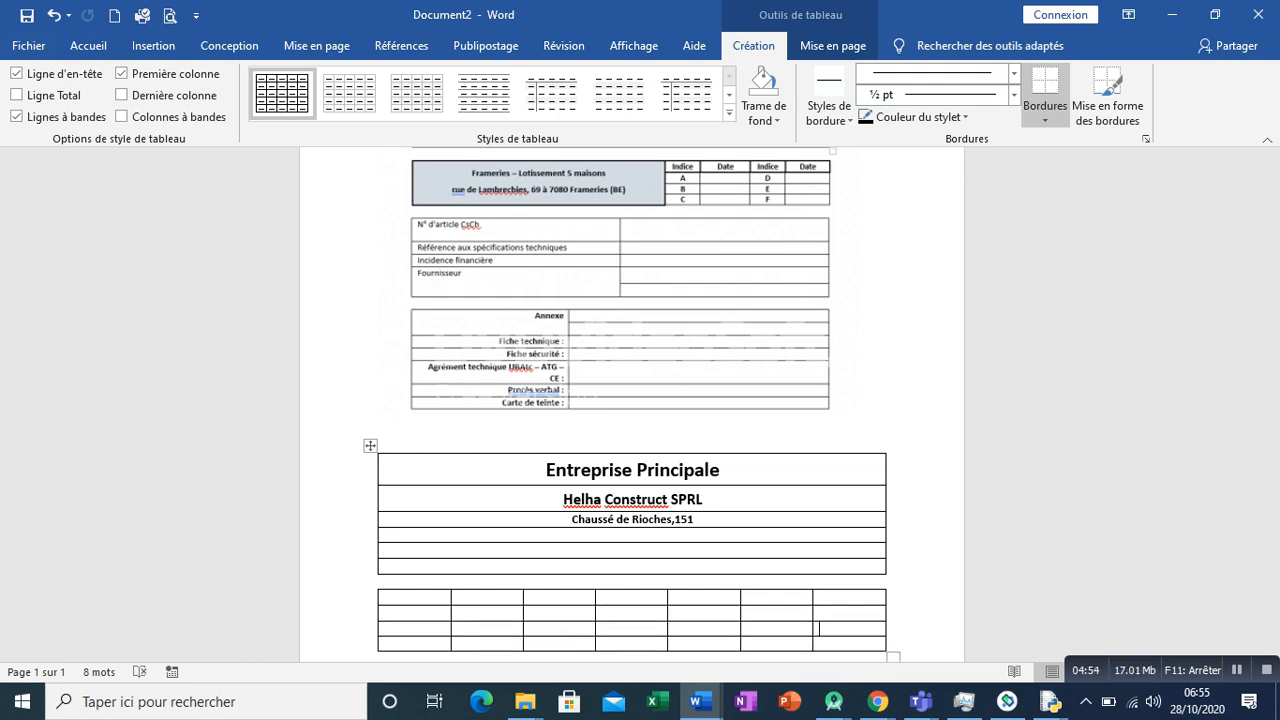
key("Tab")
key("Tab")
key("Tab")
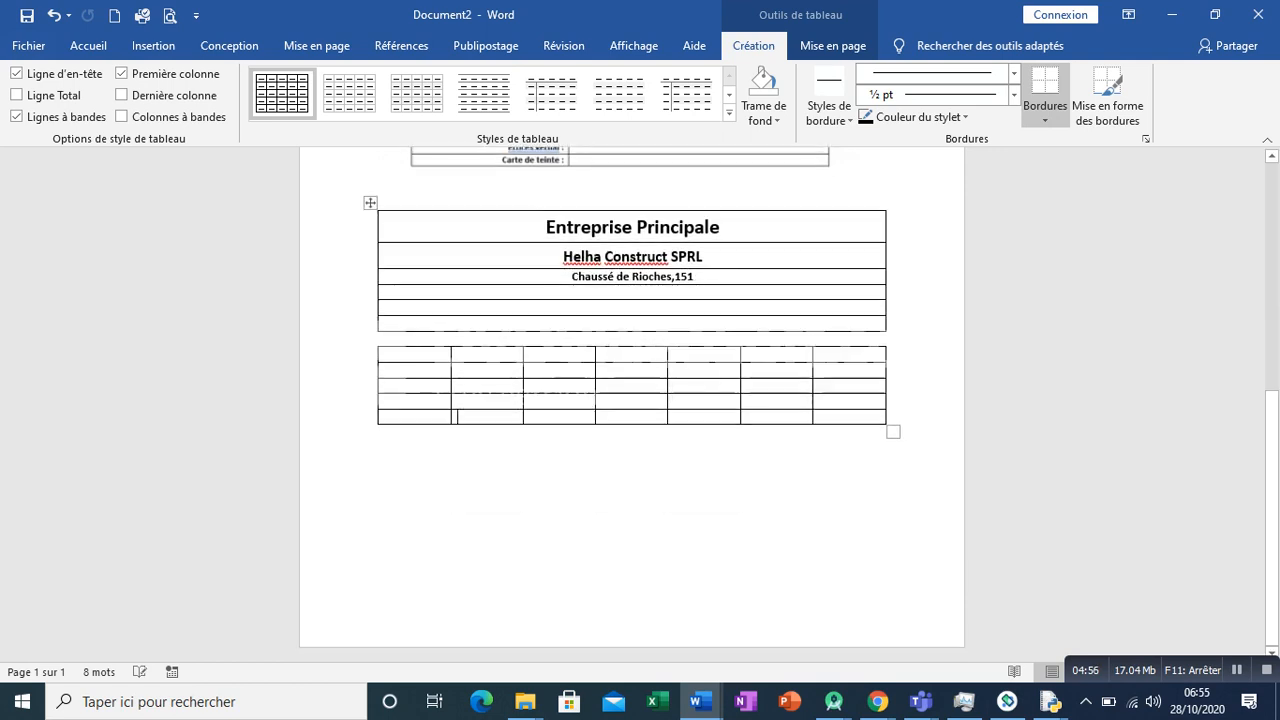
key("Tab")
key("Tab")
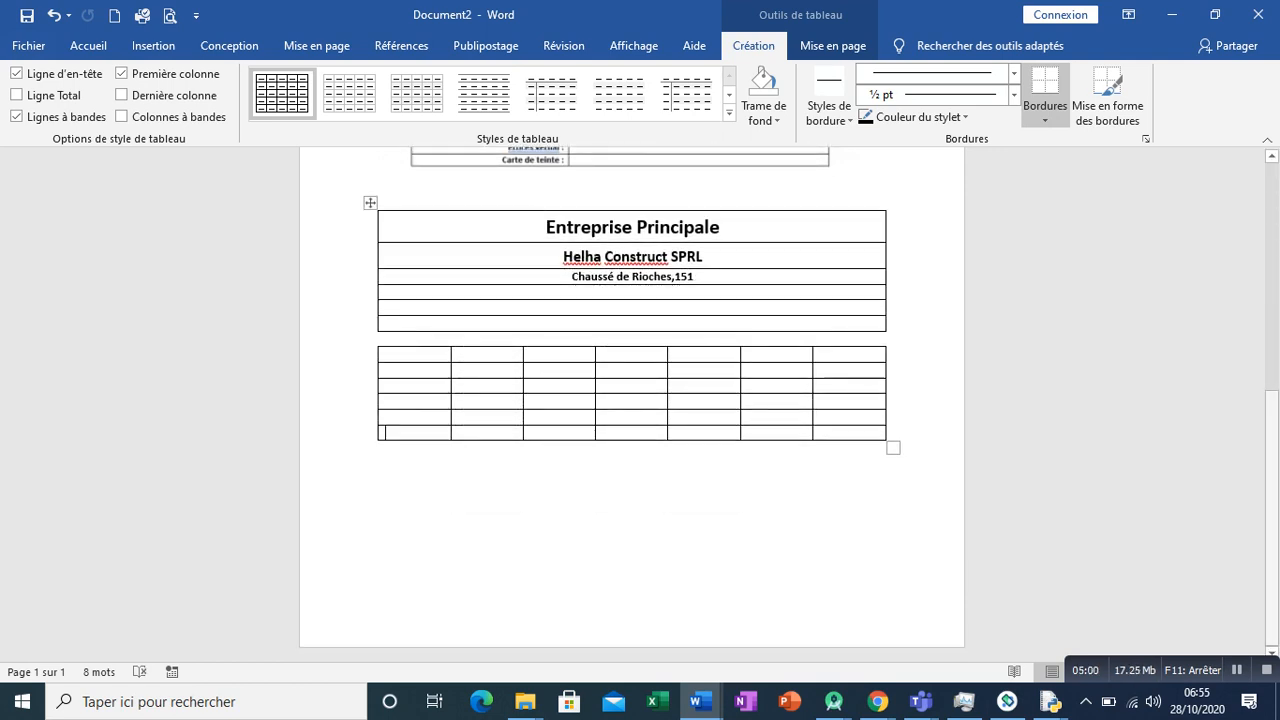
- Merge the first three columns across the top five rows of the seven-column table, then undo the merge
scroll(632, 400, "up", 5)
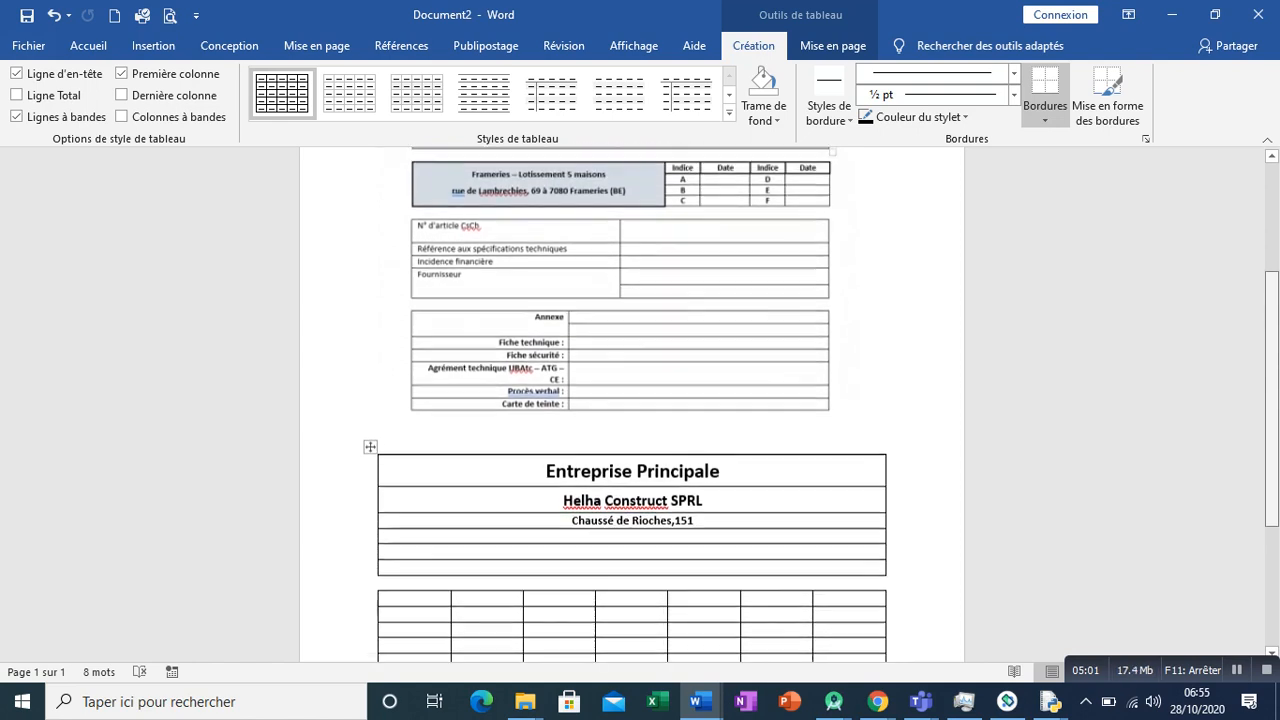
scroll(632, 400, "down", 1)
scroll(632, 400, "down", 1)
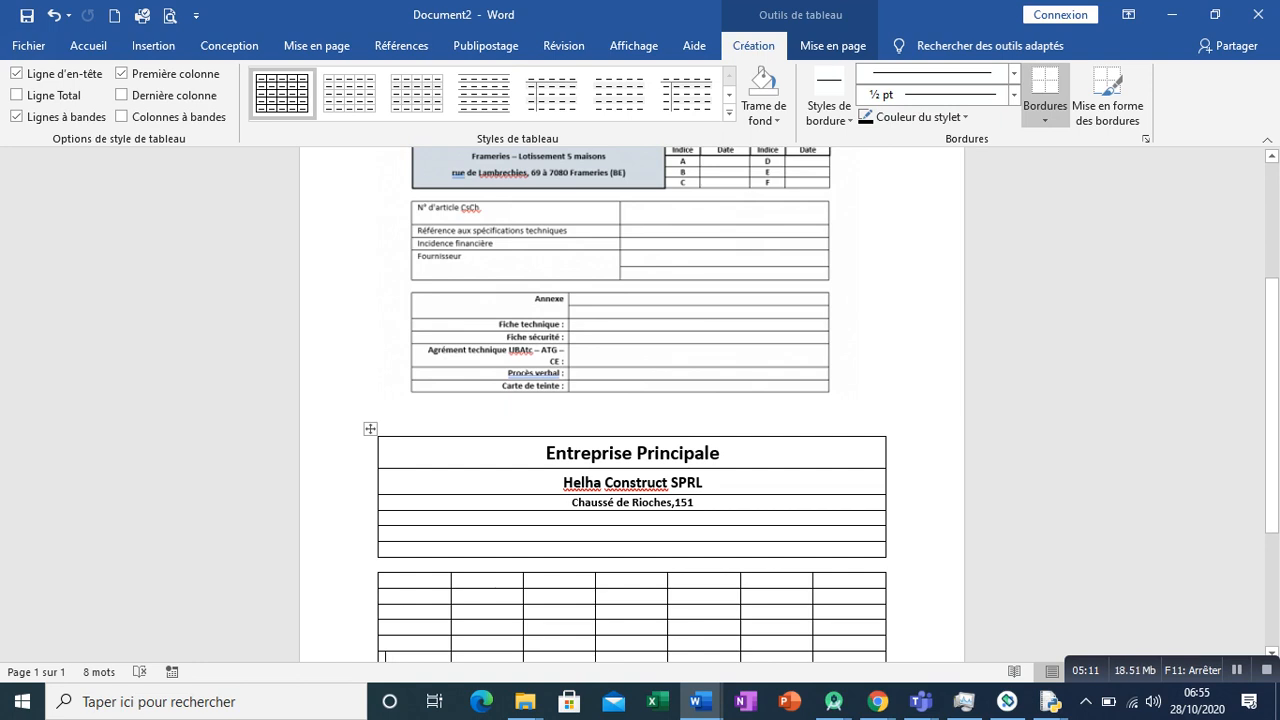
scroll(632, 450, "up", 2)
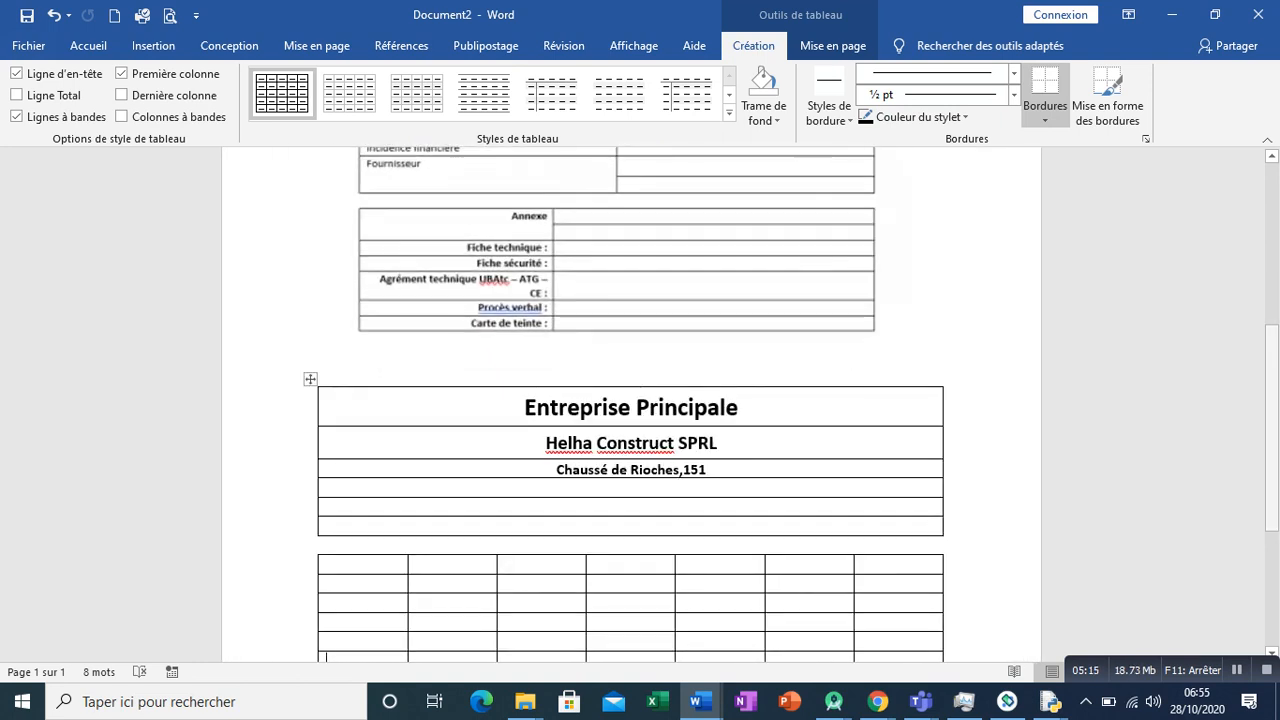
scroll(326, 657, "up", 4)
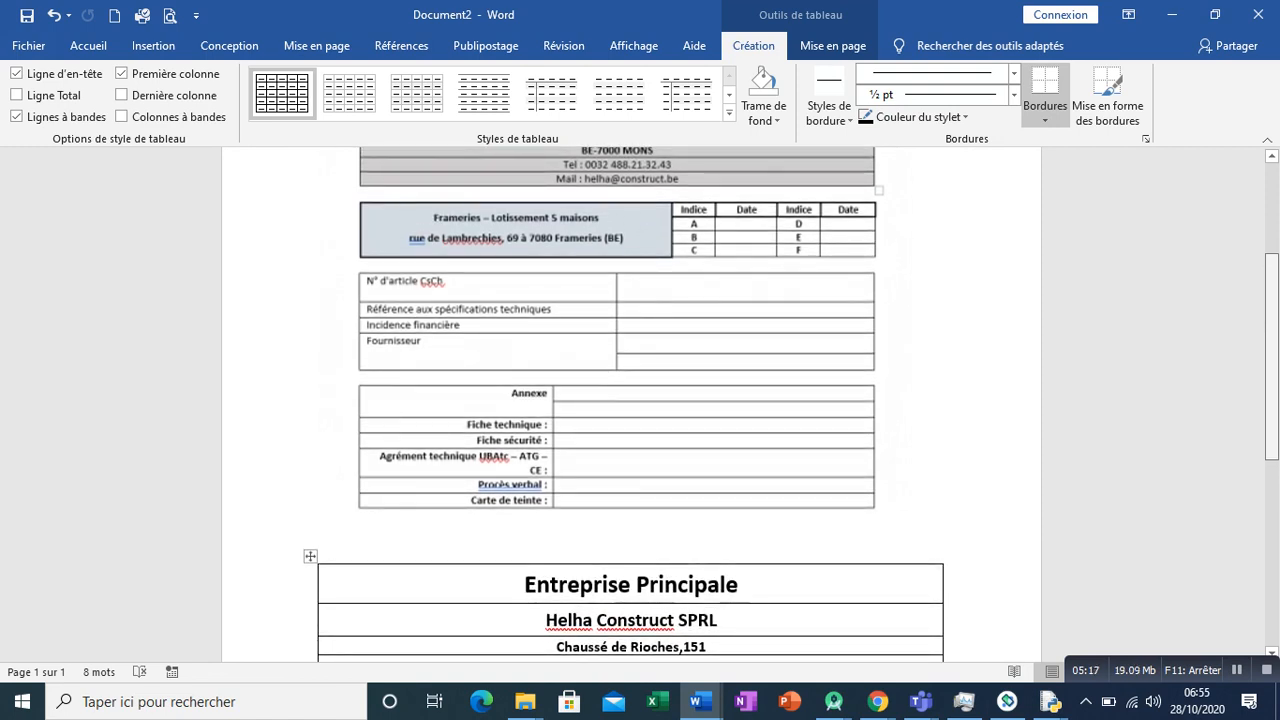
scroll(632, 400, "down", 1)
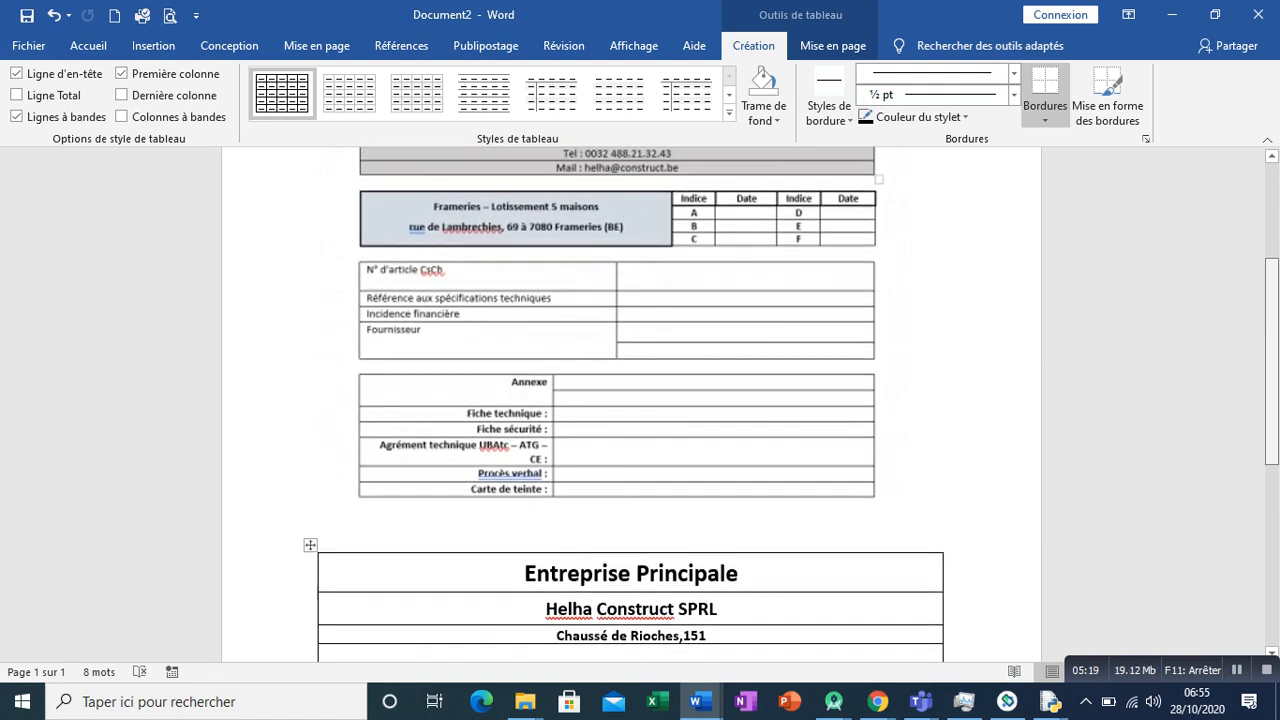
scroll(632, 400, "down", 5)
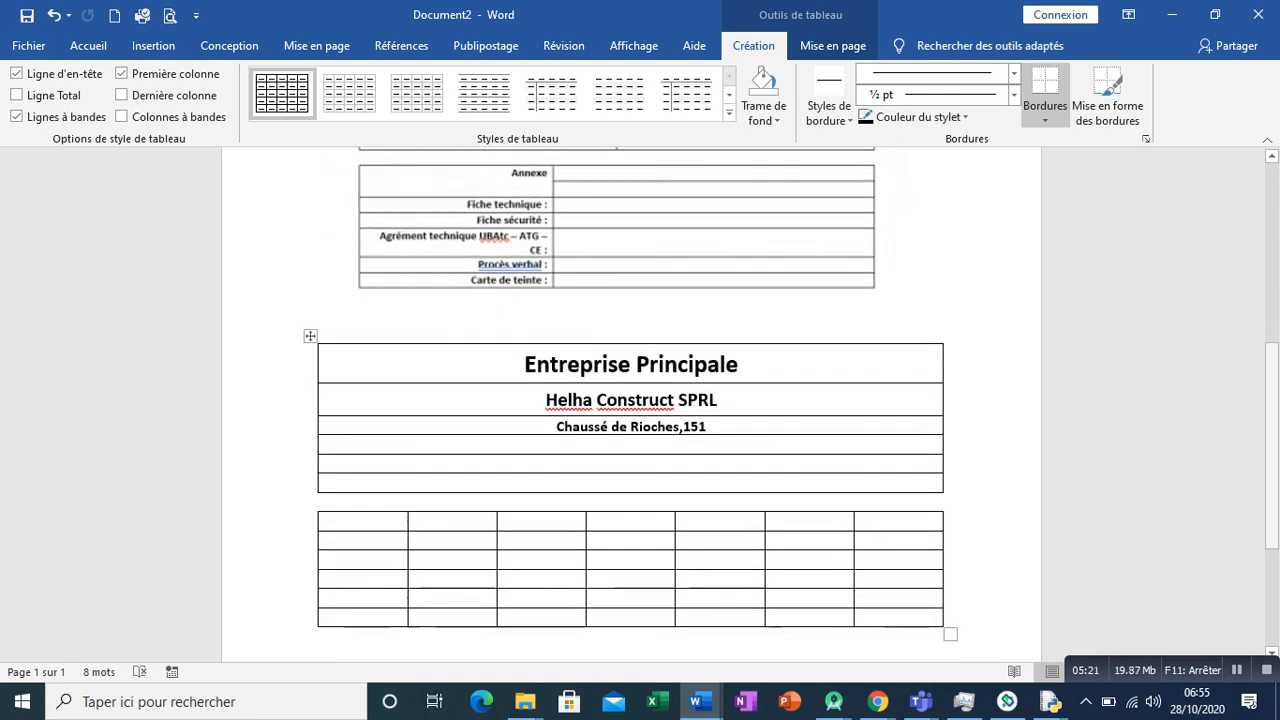
left_click_drag(340, 521, 530, 600)
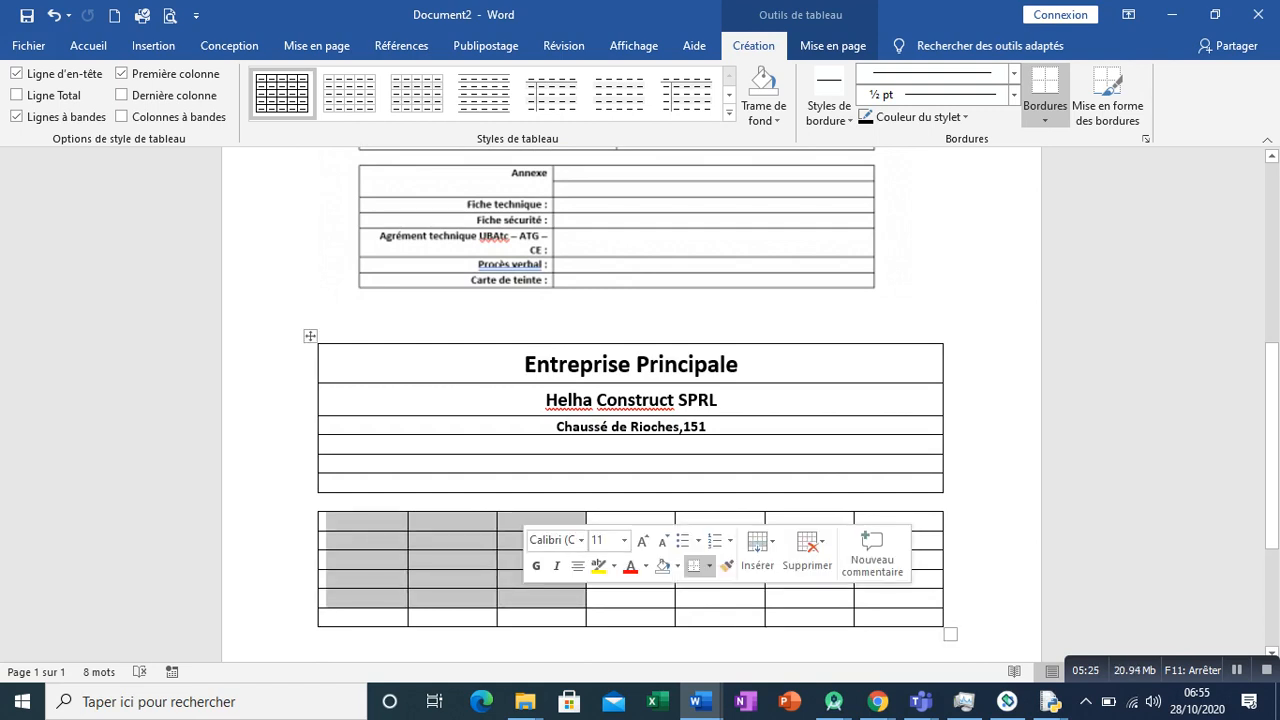
right_click(524, 598)
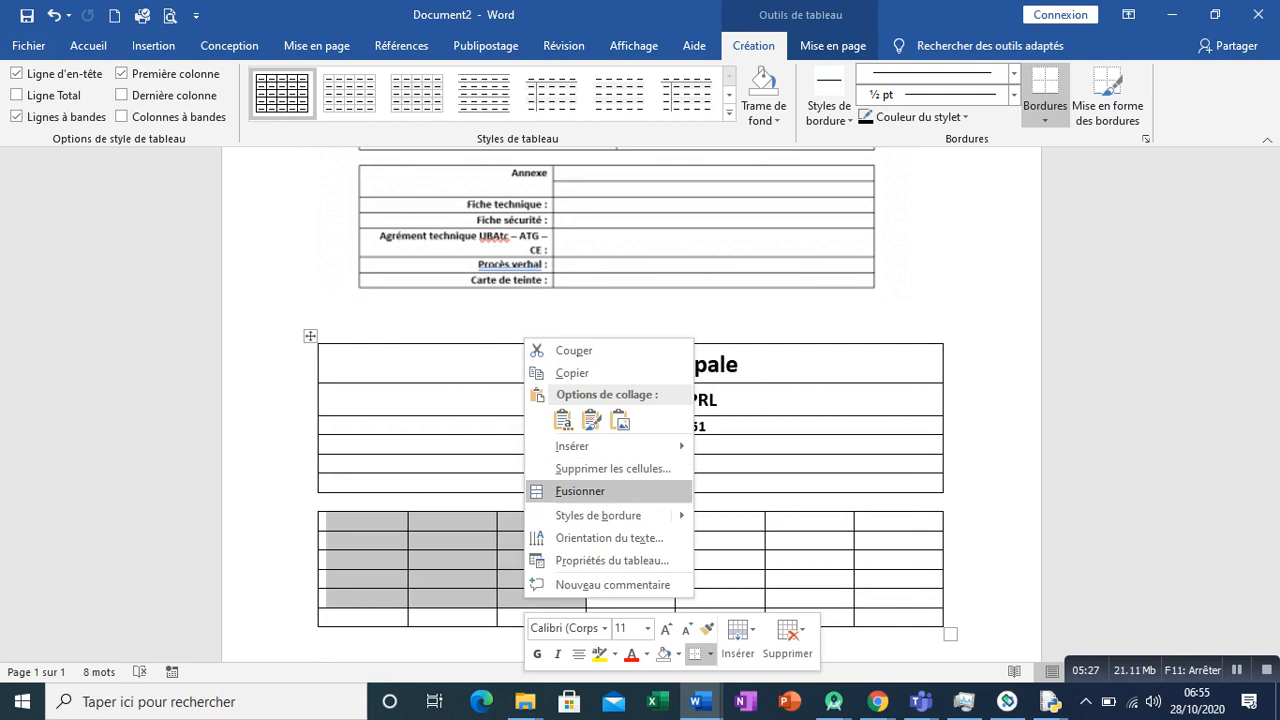
left_click(580, 491)
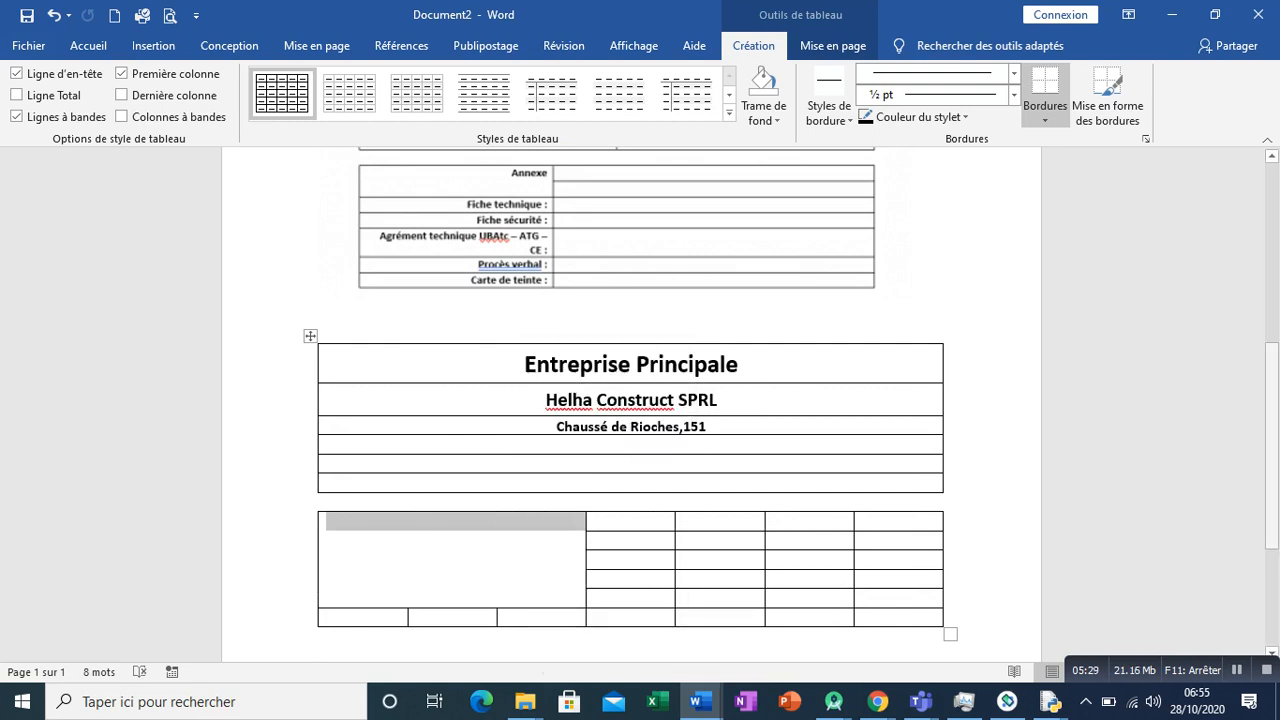
scroll(630, 400, "up", 4)
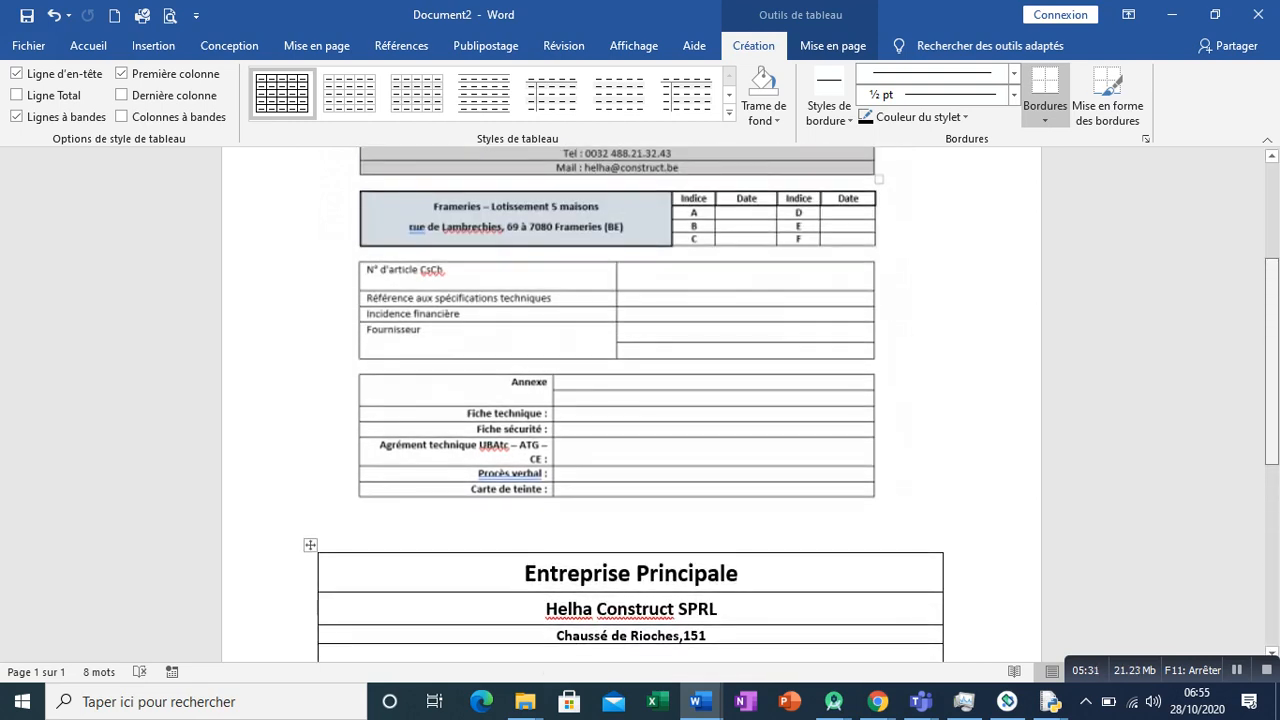
scroll(630, 400, "down", 3)
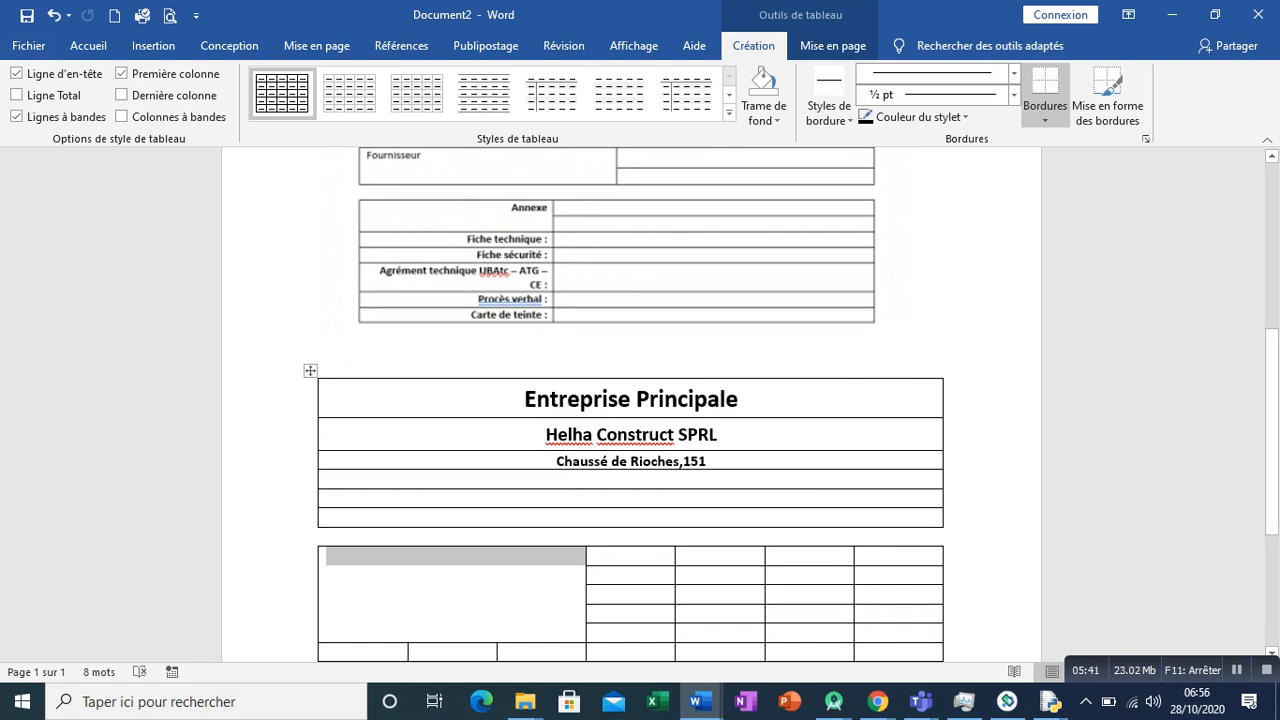
left_click(327, 557)
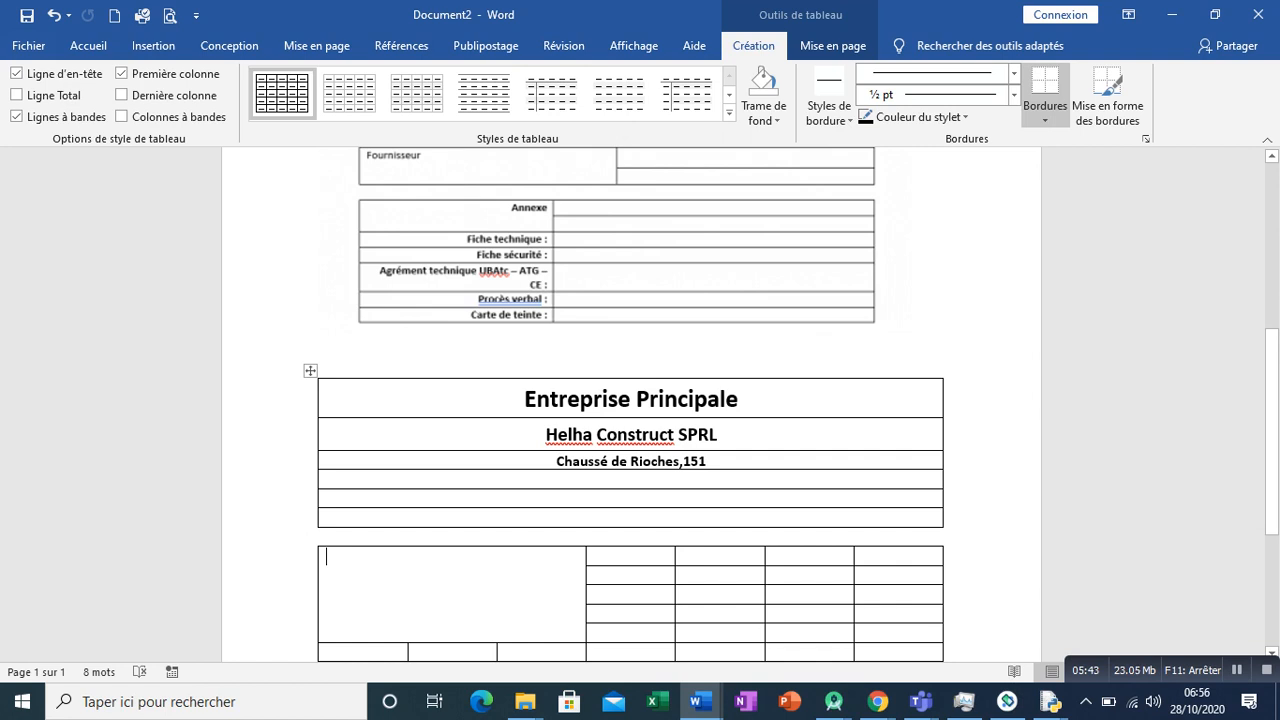
key("ctrl+z")
- Merge the first three columns across the top four rows of the seven-column table into one cell
left_click(540, 614)
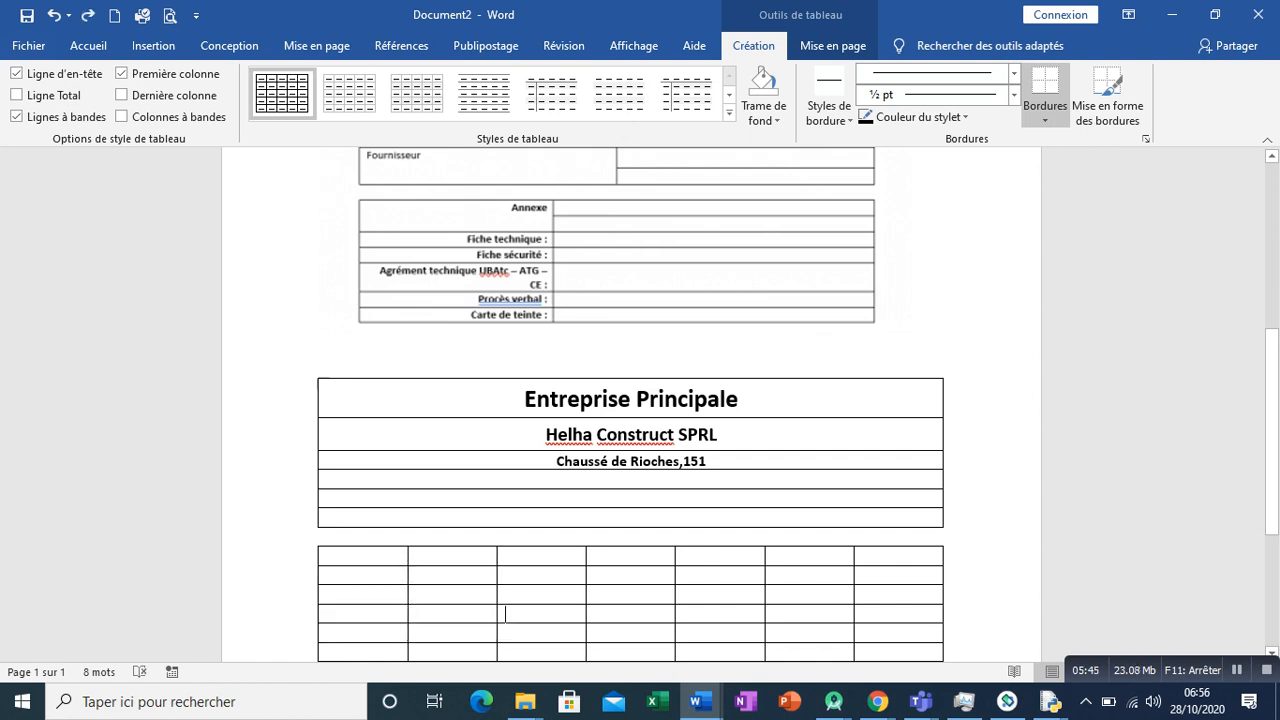
left_click_drag(540, 614, 366, 556)
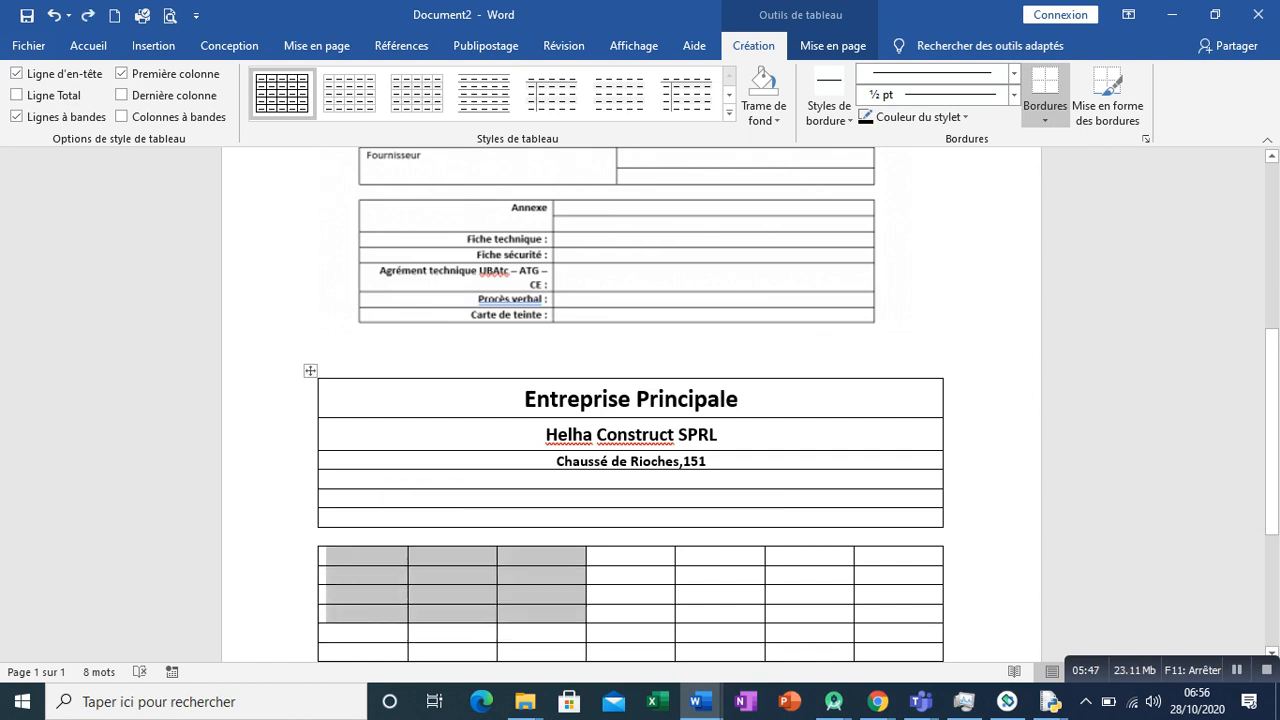
left_click(833, 45)
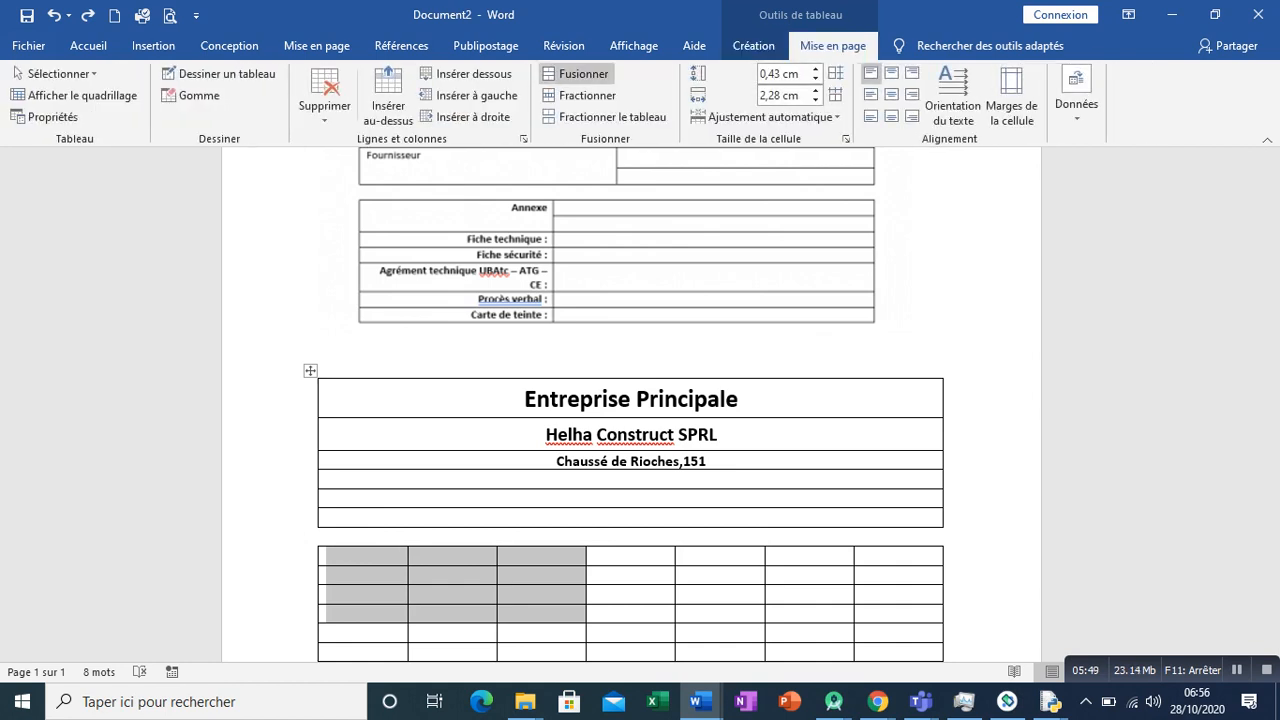
left_click(578, 73)
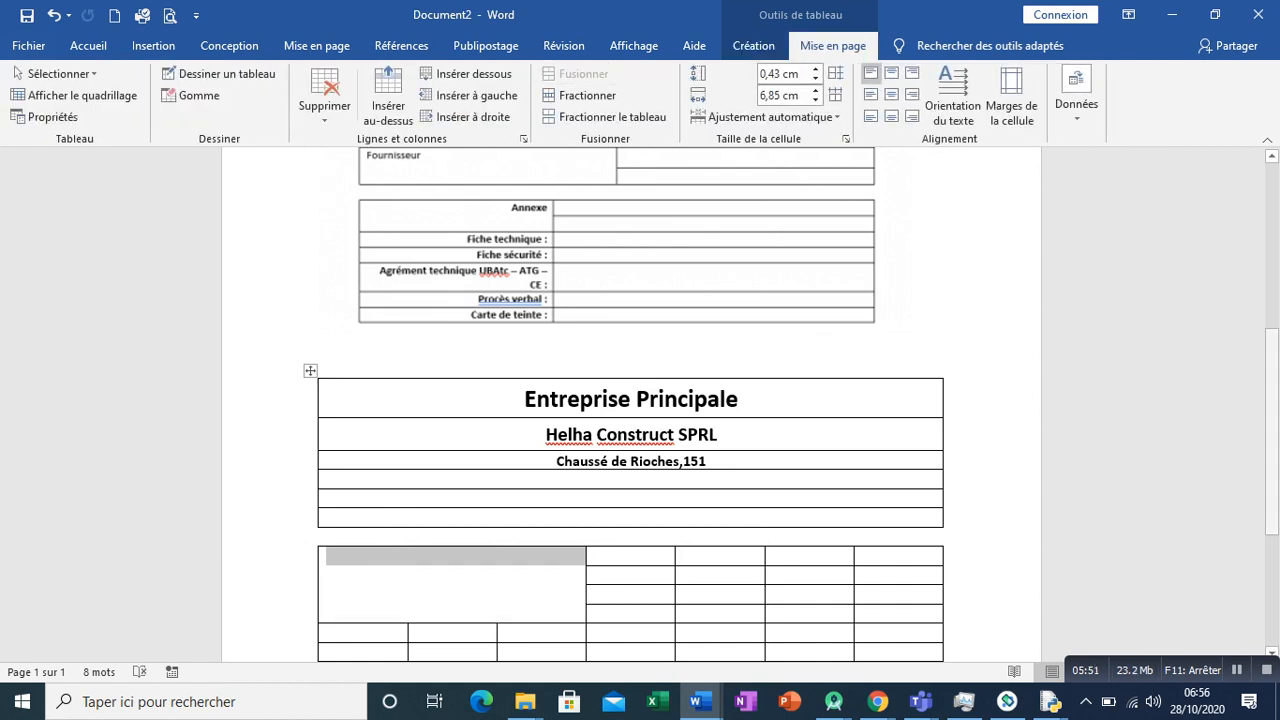
- Widen the merged cell by moving its right border slightly to the right
scroll(640, 400, "up", 2)
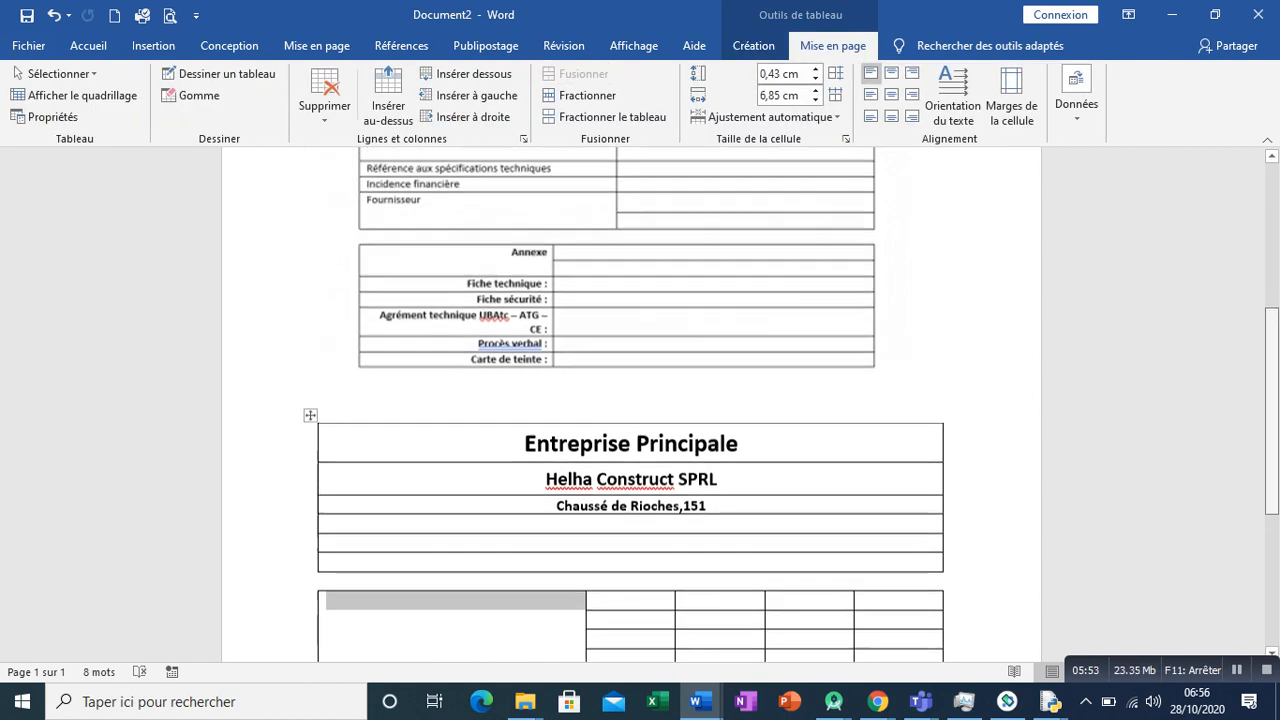
scroll(640, 400, "down", 1)
scroll(640, 400, "down", 2)
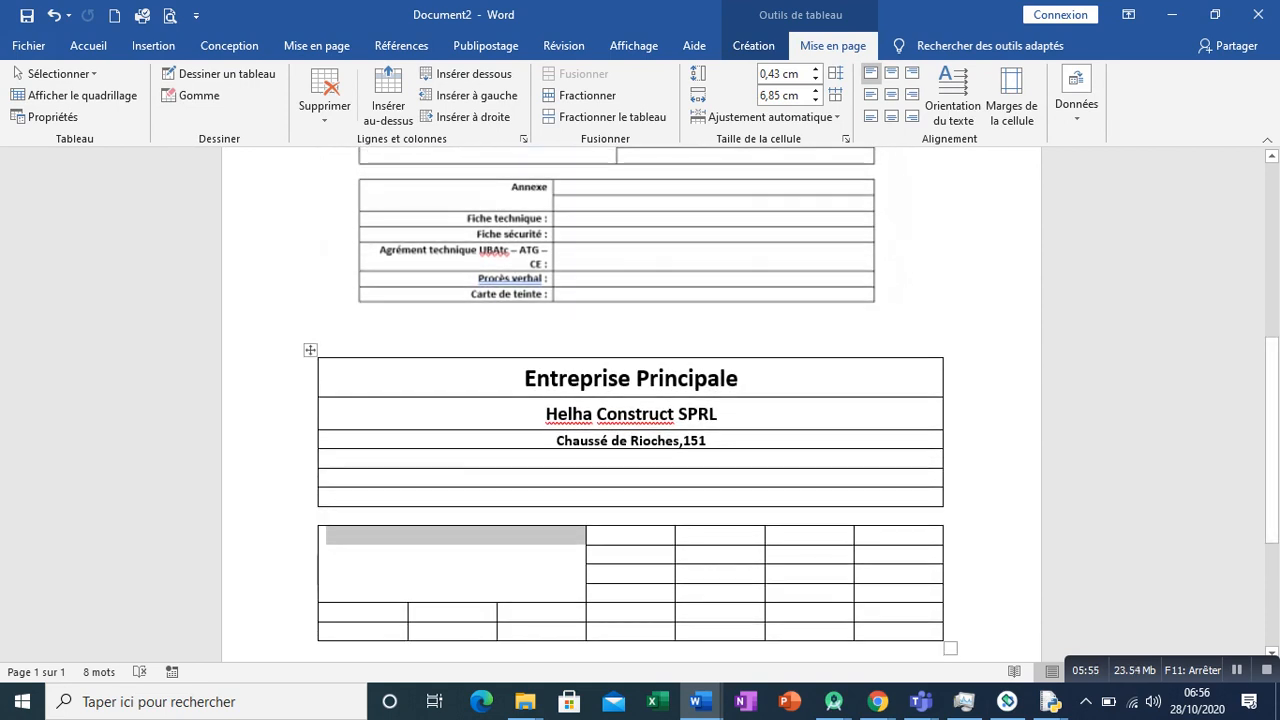
left_click(617, 574)
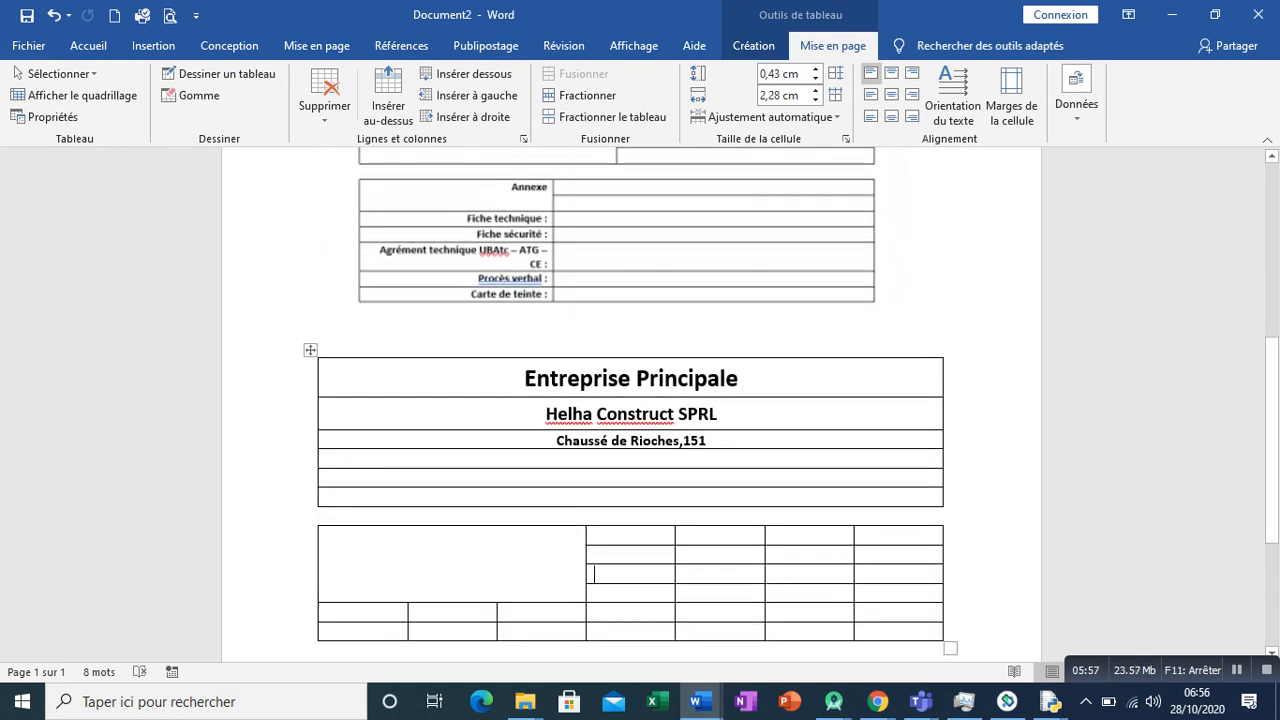
left_click_drag(586, 574, 620, 574)
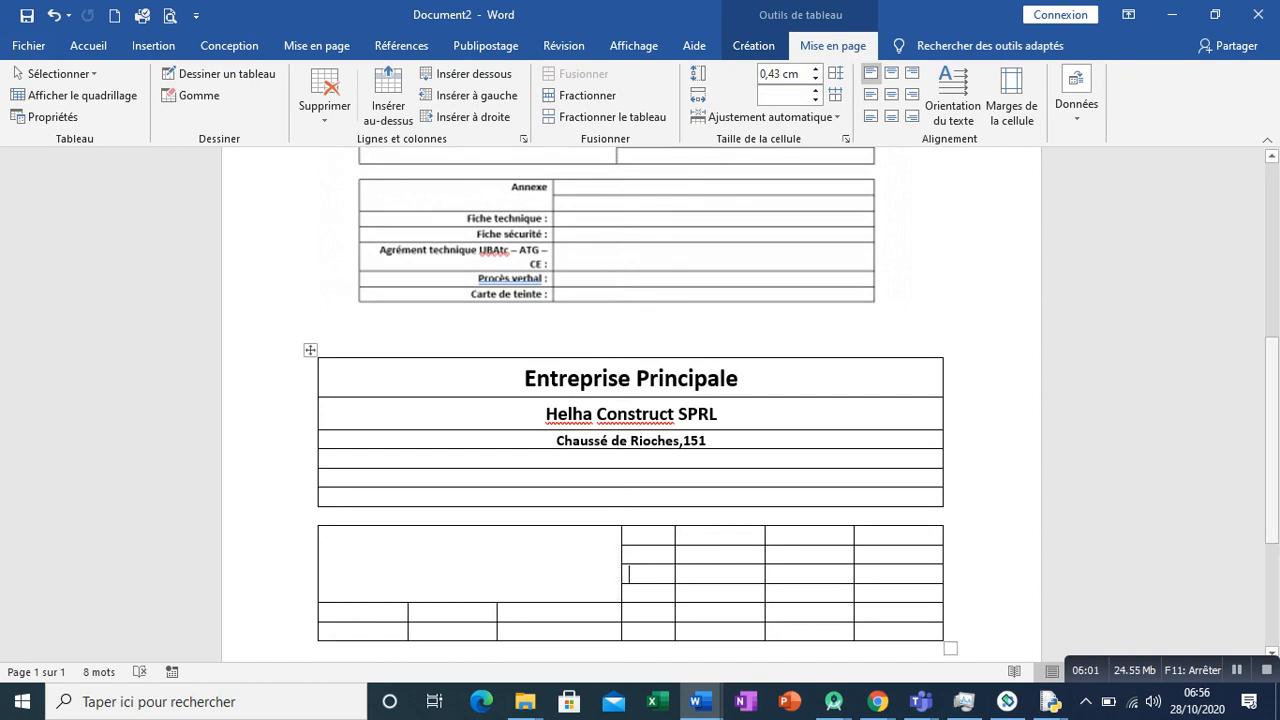
- Shift the borders between the last three columns to the right to resize those columns
scroll(640, 400, "up", 3)
scroll(640, 400, "down", 3)
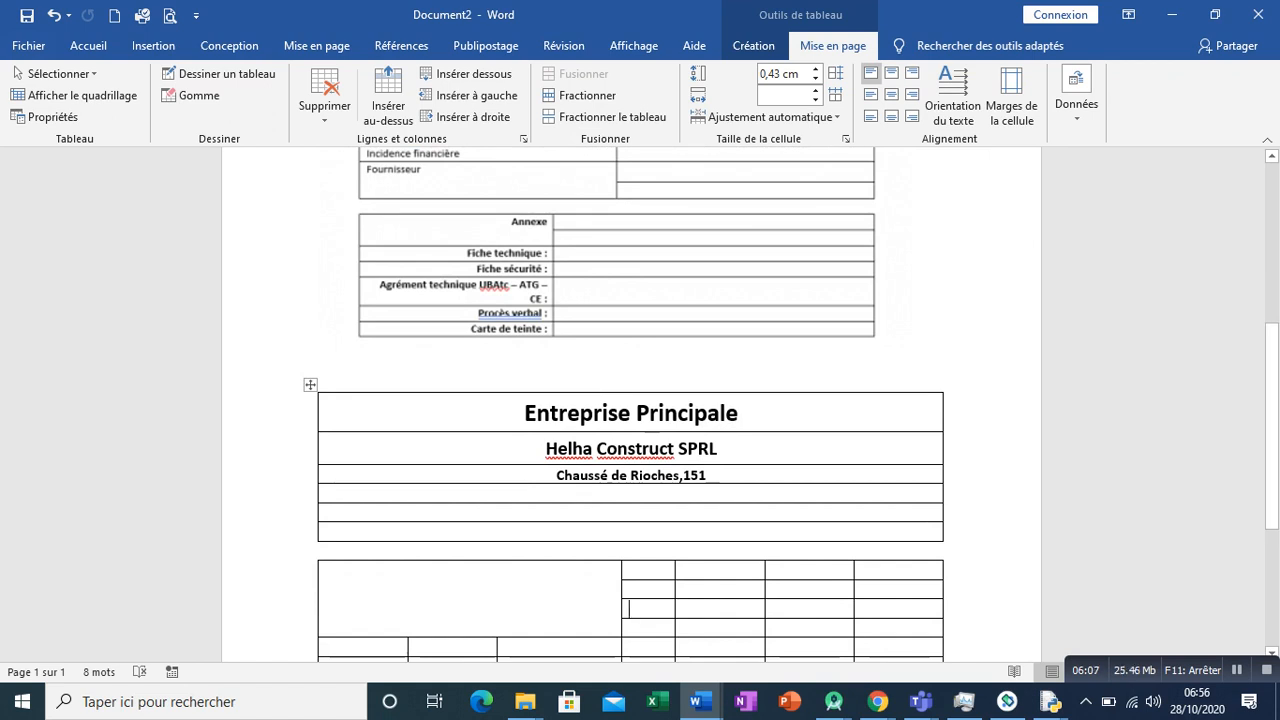
left_click_drag(855, 600, 876, 600)
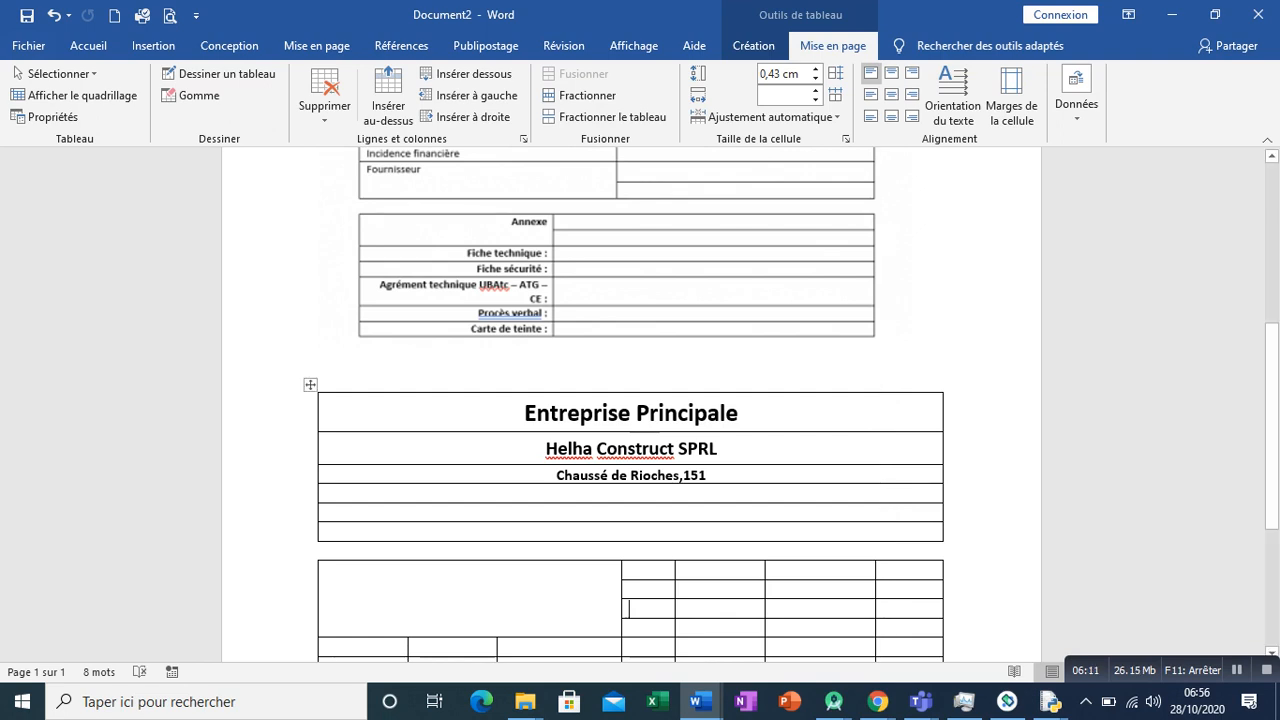
mouse_move(765, 600)
left_mouse_down()
mouse_move(801, 600)
mouse_move(777, 600)
left_mouse_up()
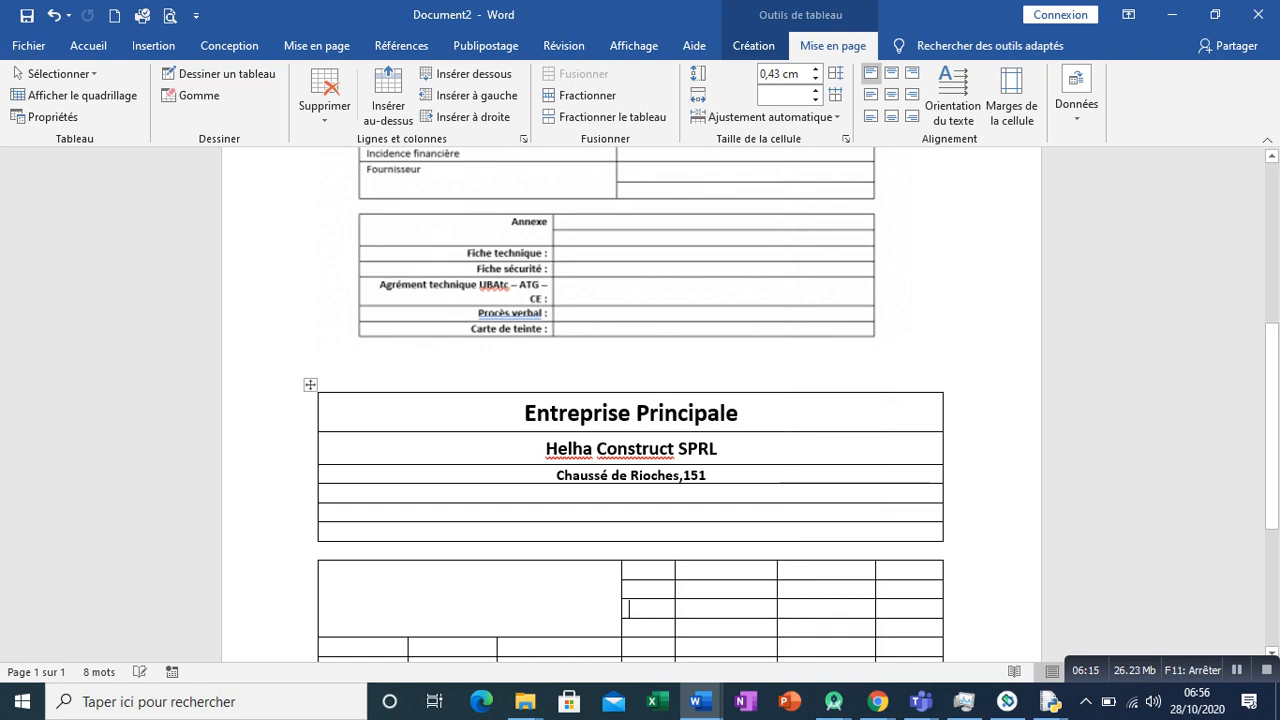